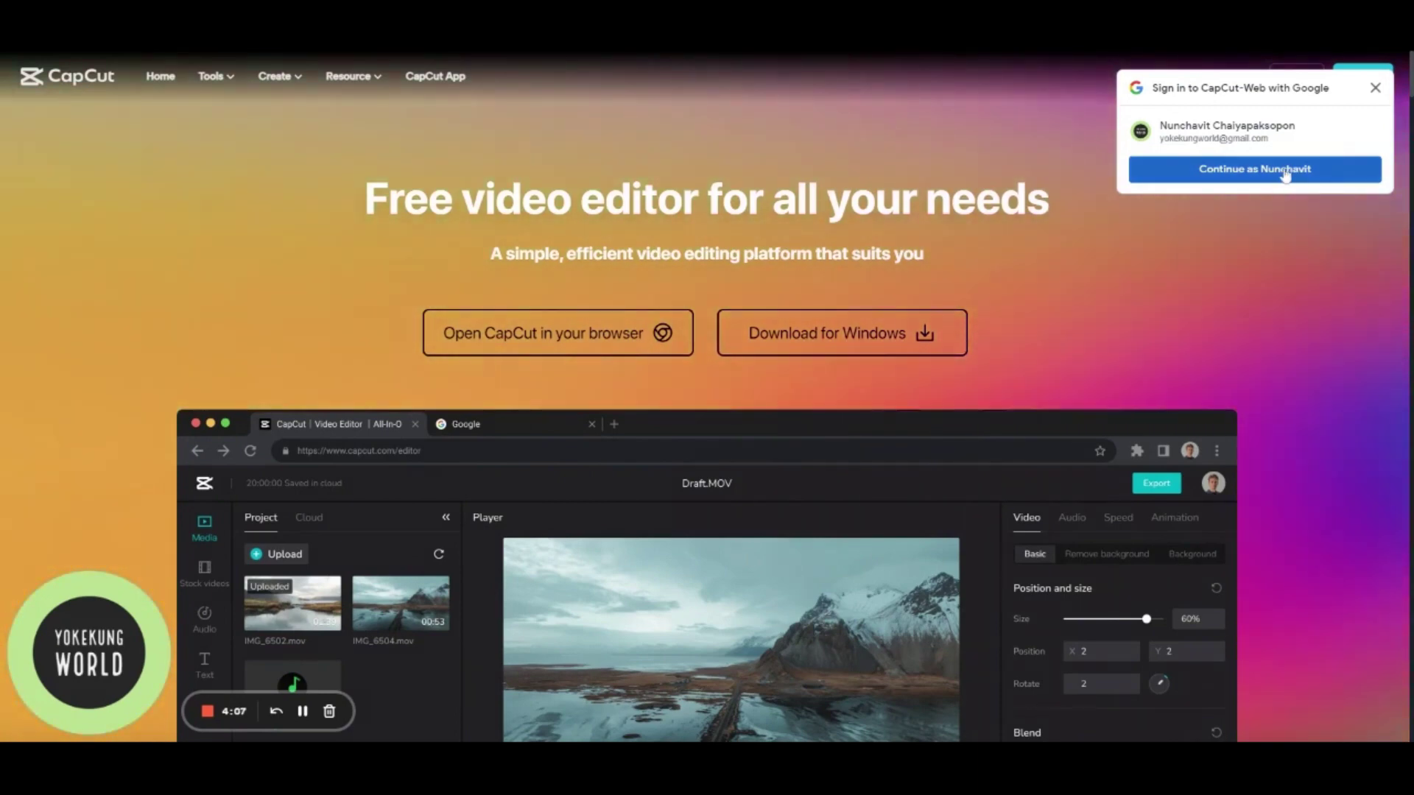
Look through the site's offerings for video tools, content creation and resources.
{"action": "mouse_move", "coordinate": [225, 85]}
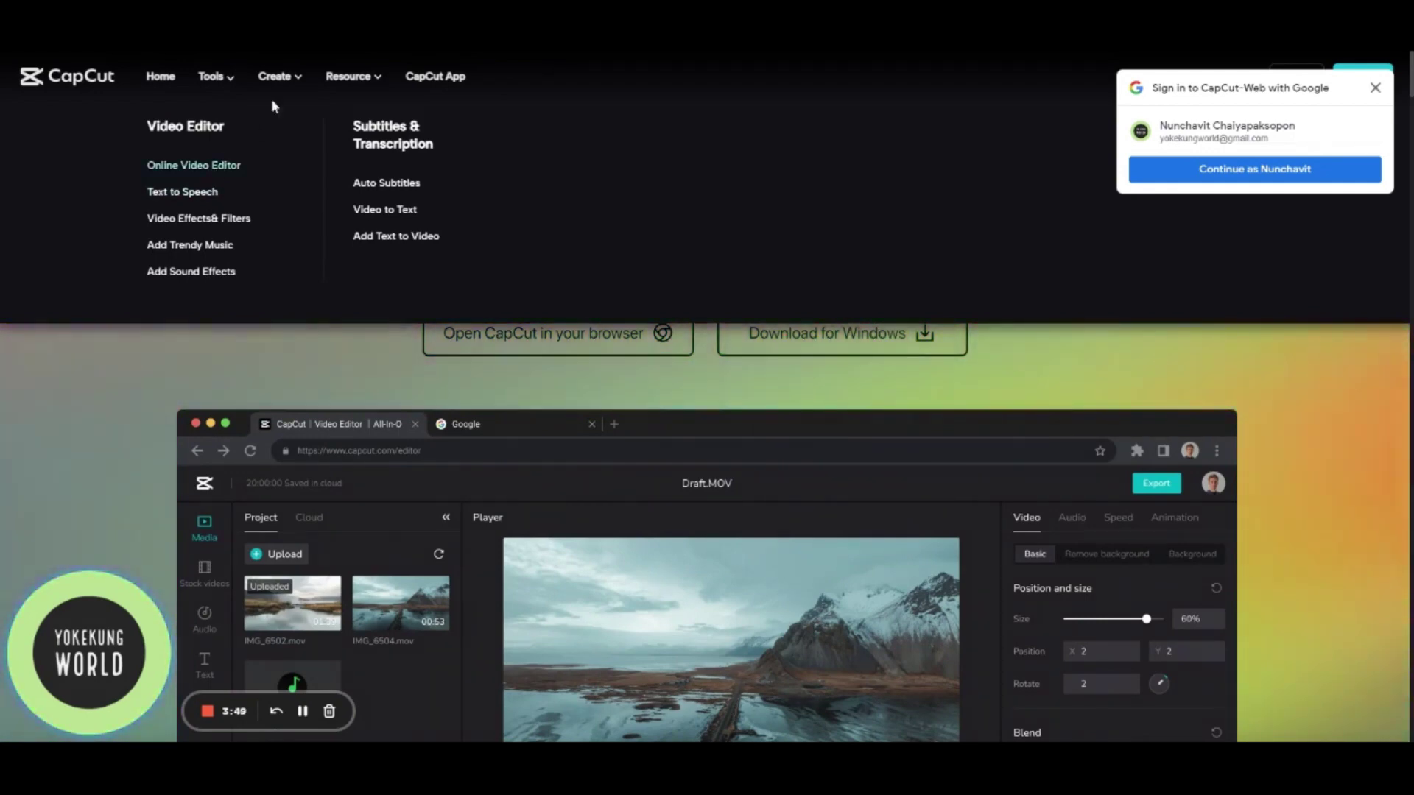
{"action": "mouse_move", "coordinate": [284, 91]}
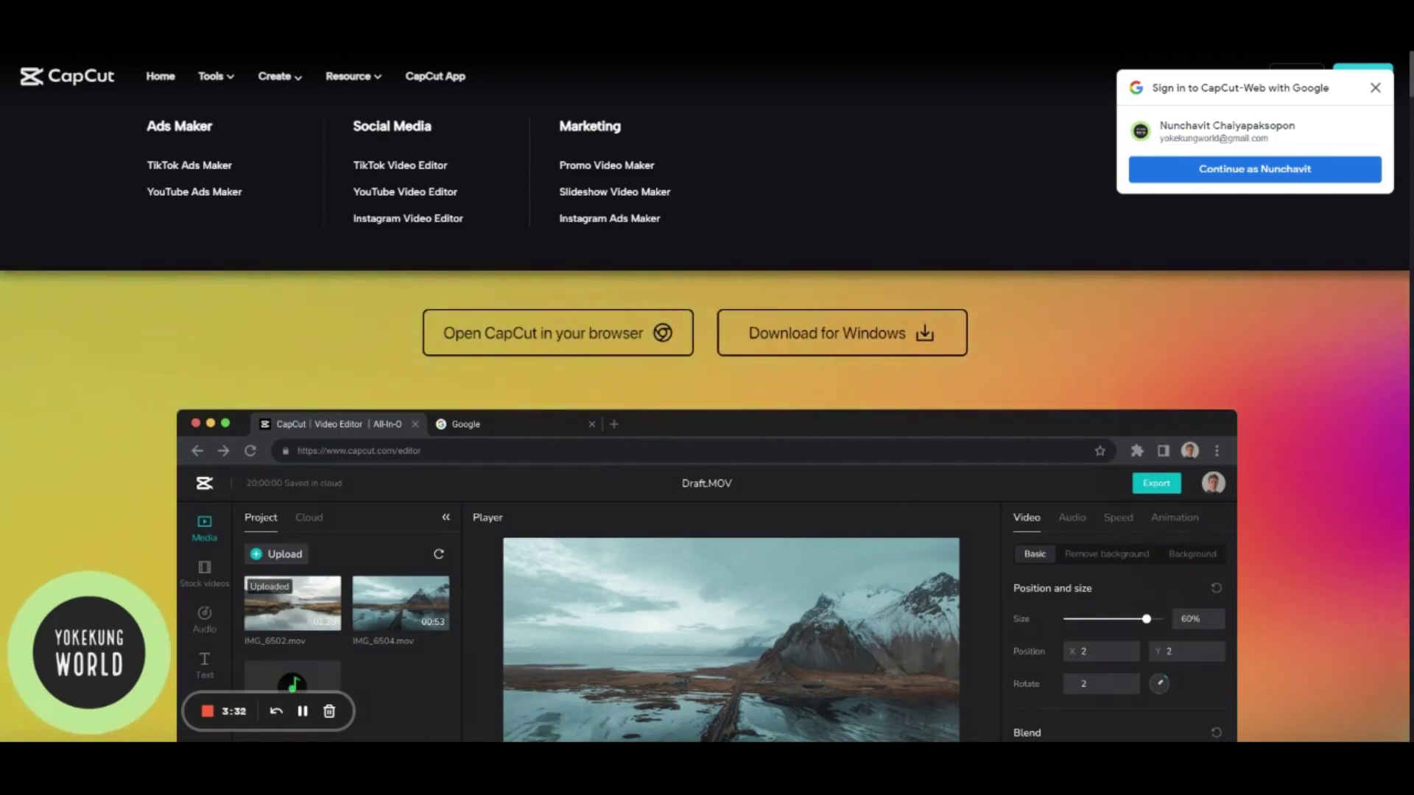
{"action": "mouse_move", "coordinate": [371, 76]}
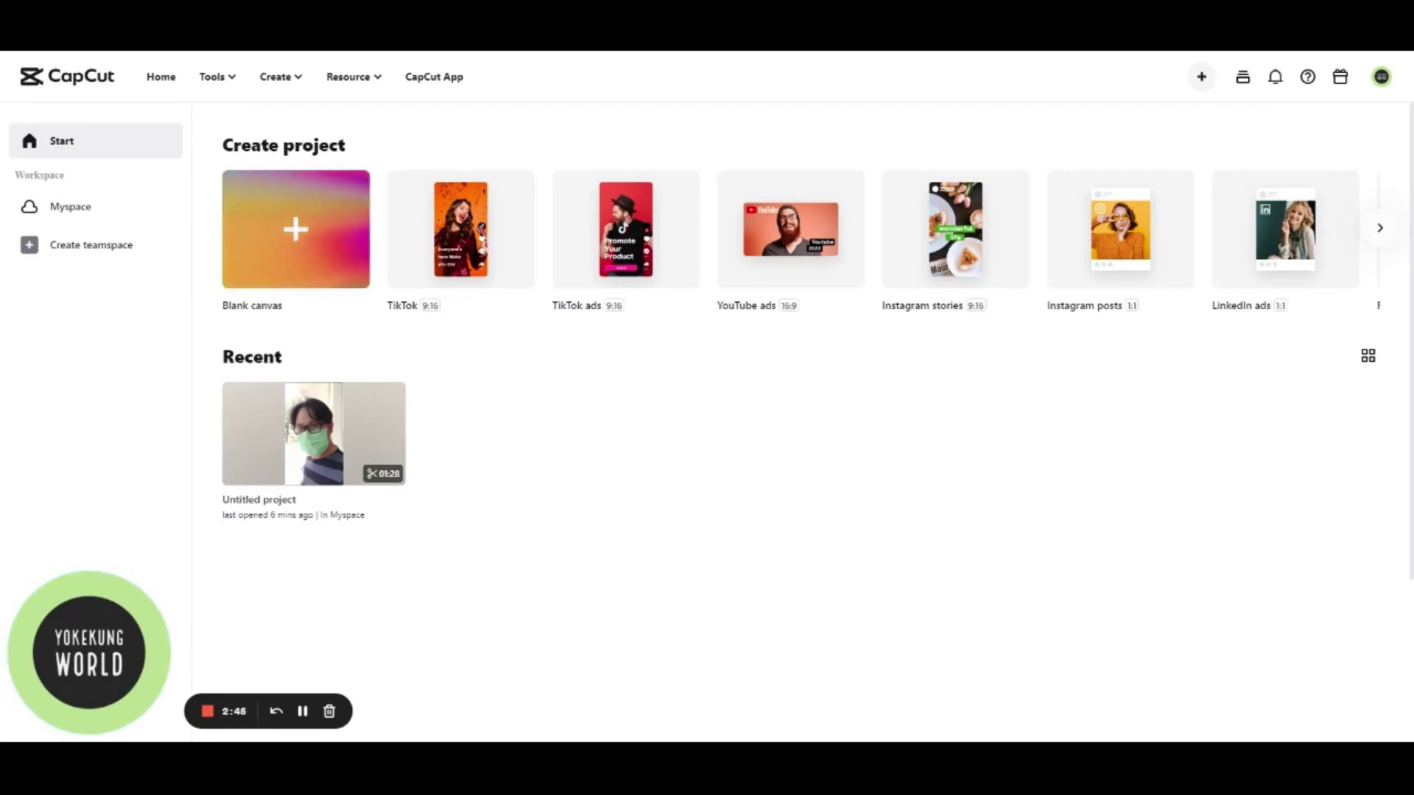
Look over the projects and materials stored in Myspace and the project templates offered on the Start page.
{"action": "left_click", "coordinate": [100, 197]}
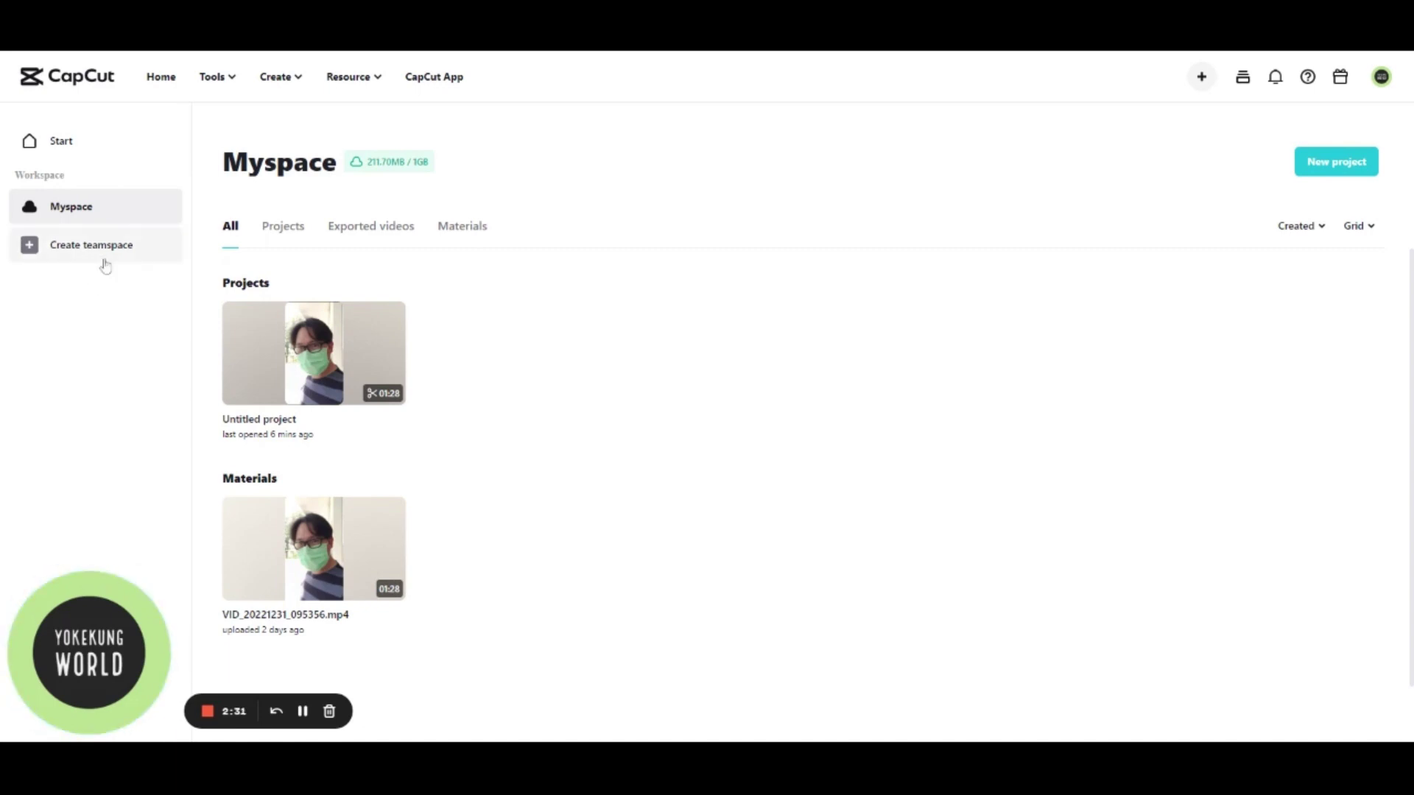
{"action": "left_click", "coordinate": [63, 144]}
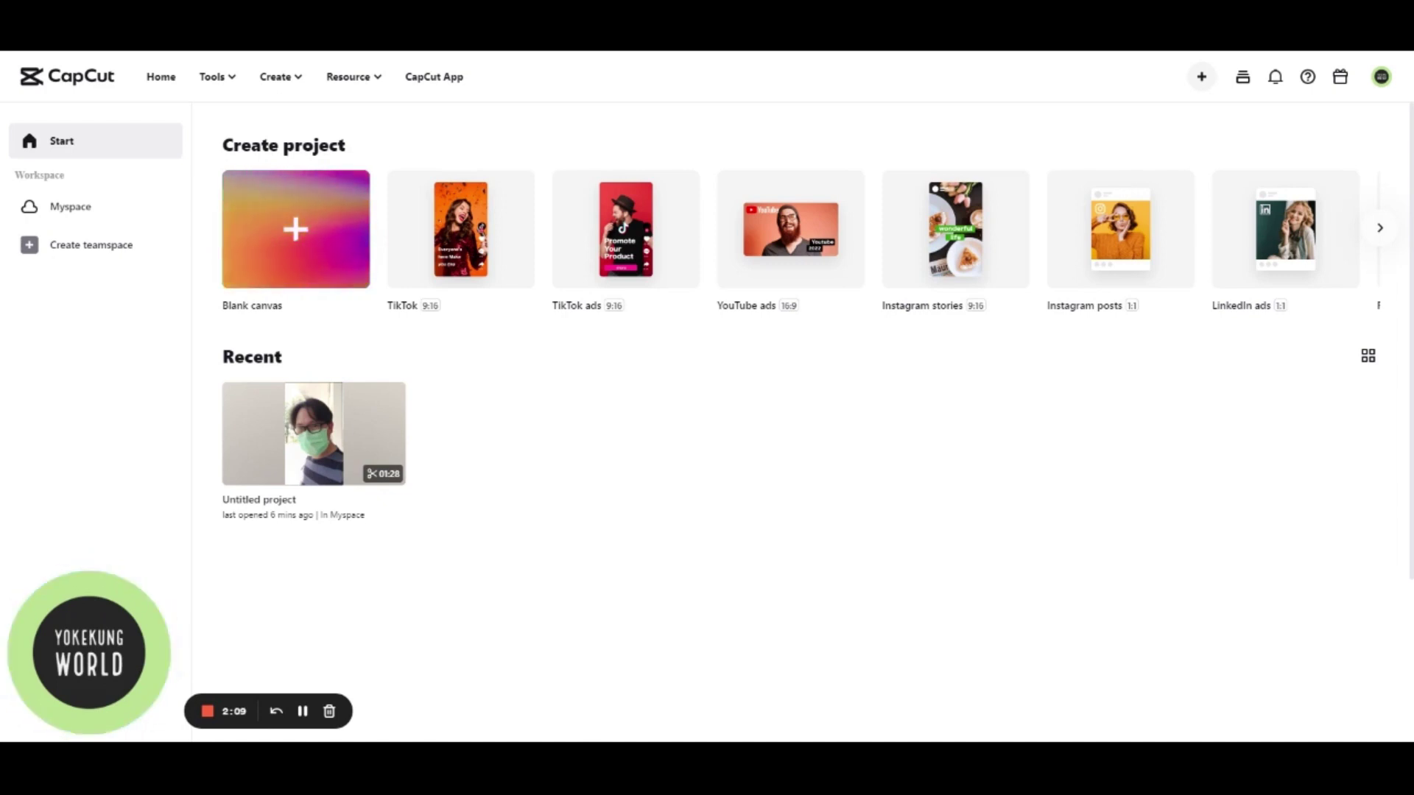
{"action": "left_click", "coordinate": [1379, 229]}
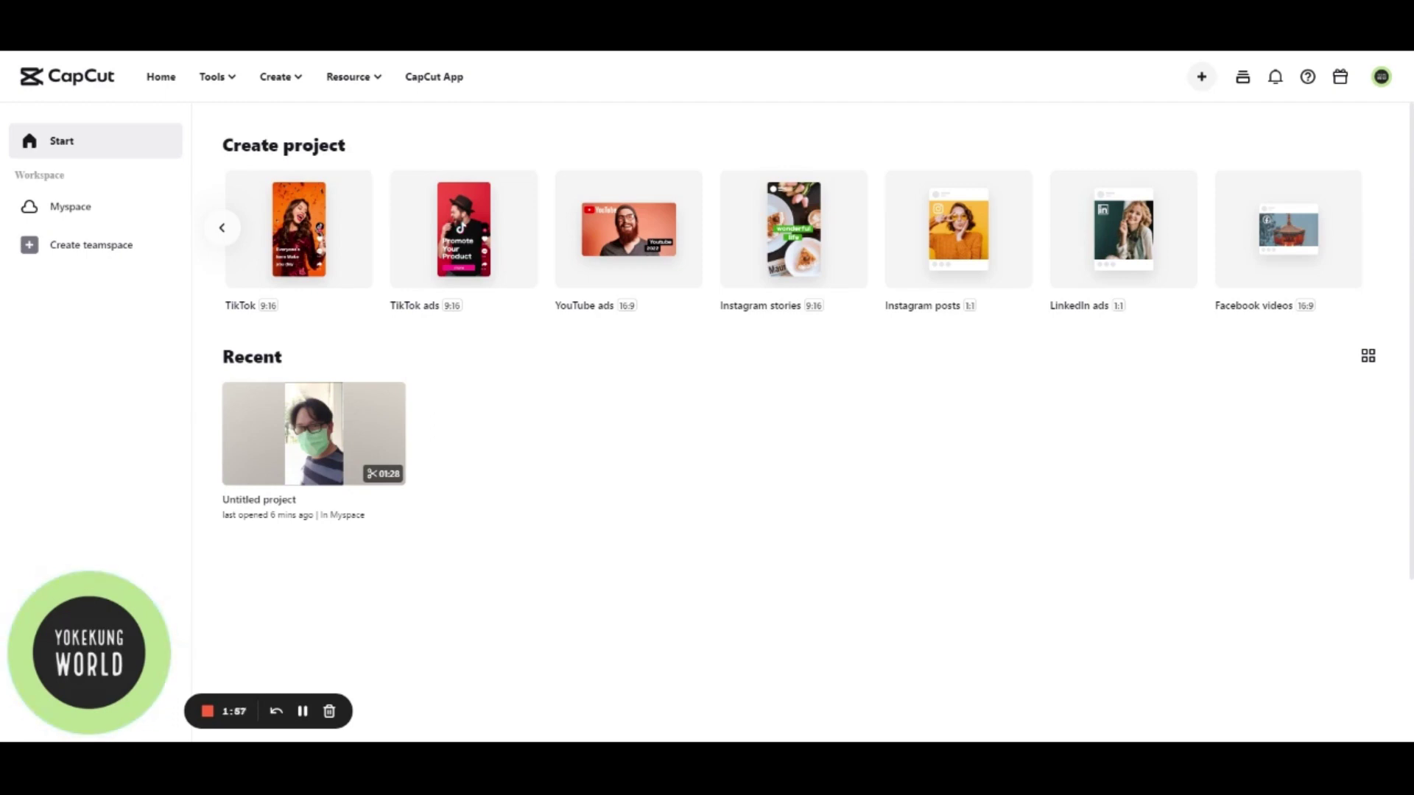
{"action": "mouse_move", "coordinate": [319, 437]}
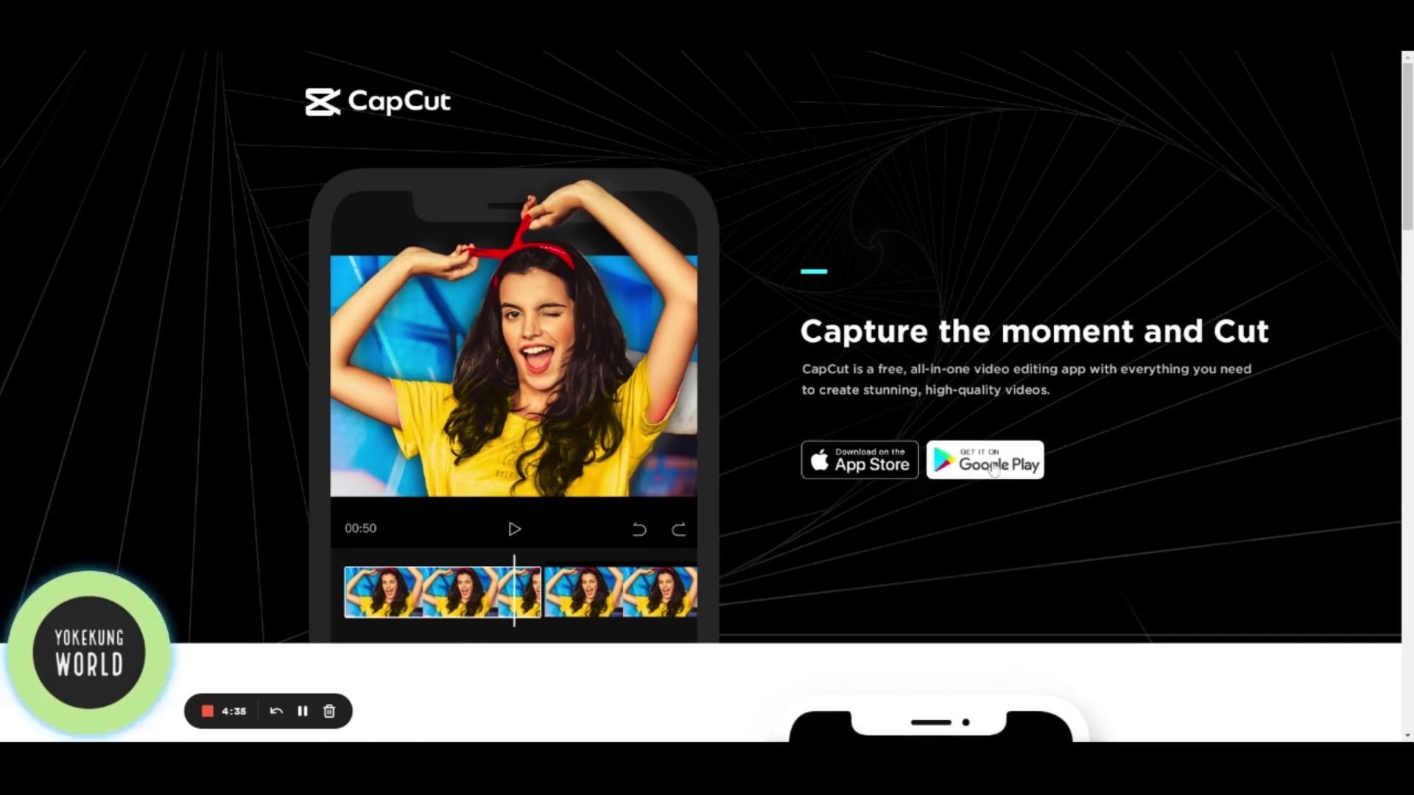
Read through the mobile app page's feature sections down to the contact details and return to its beginning.
{"action": "scroll", "coordinate": [1098, 461], "scroll_direction": "down", "scroll_amount": 2}
{"action": "scroll", "coordinate": [1100, 461], "scroll_direction": "down", "scroll_amount": 7}
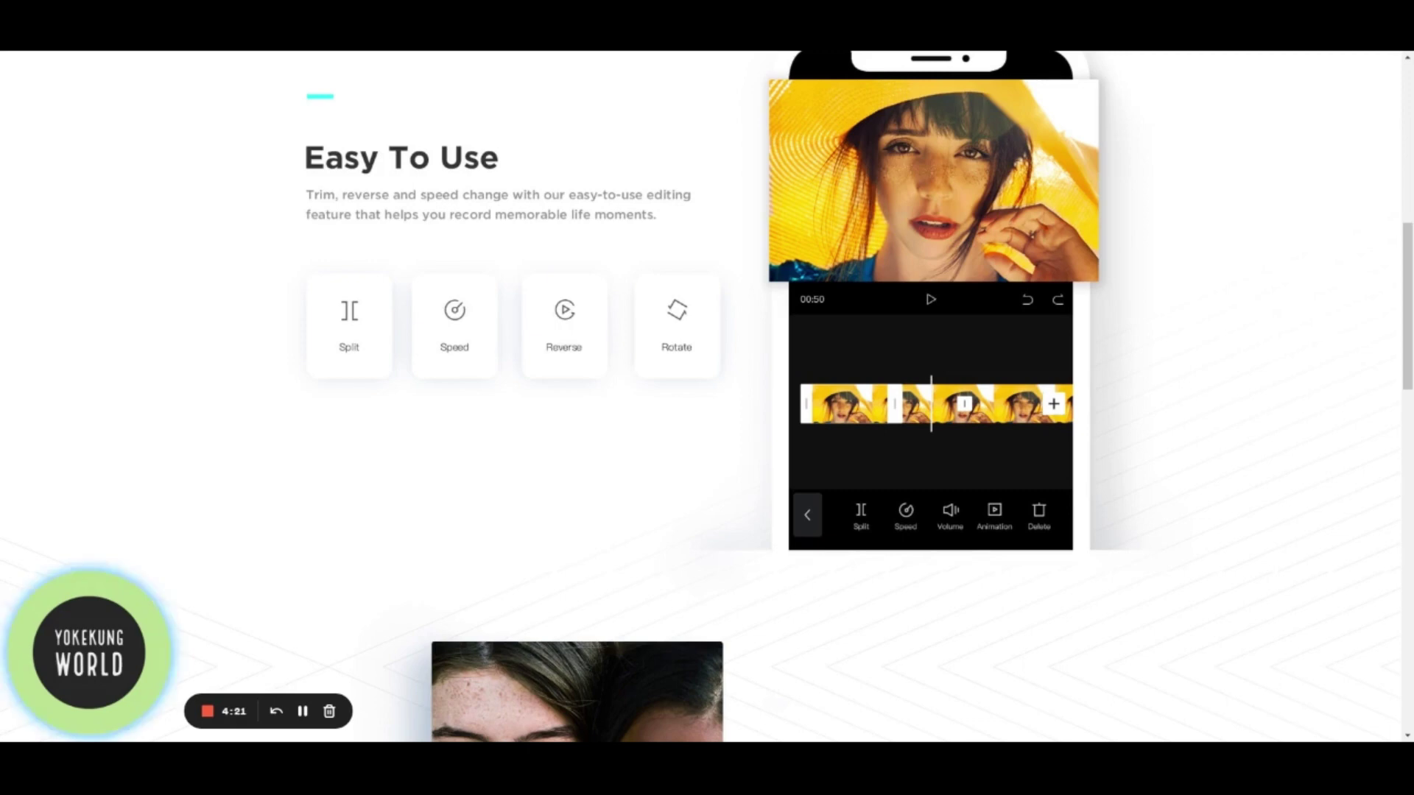
{"action": "scroll", "coordinate": [625, 479], "scroll_direction": "down", "scroll_amount": 7}
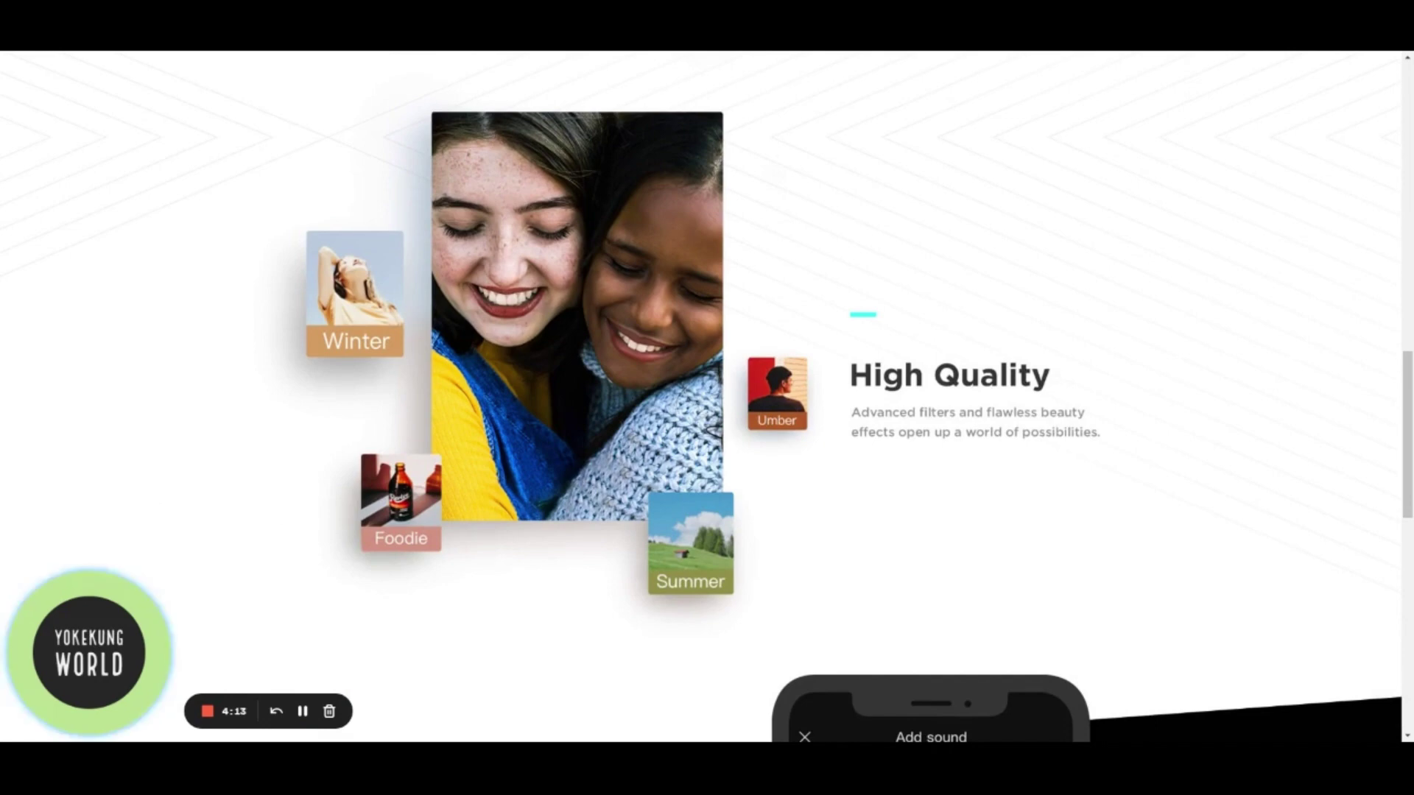
{"action": "scroll", "coordinate": [1060, 508], "scroll_direction": "down", "scroll_amount": 9}
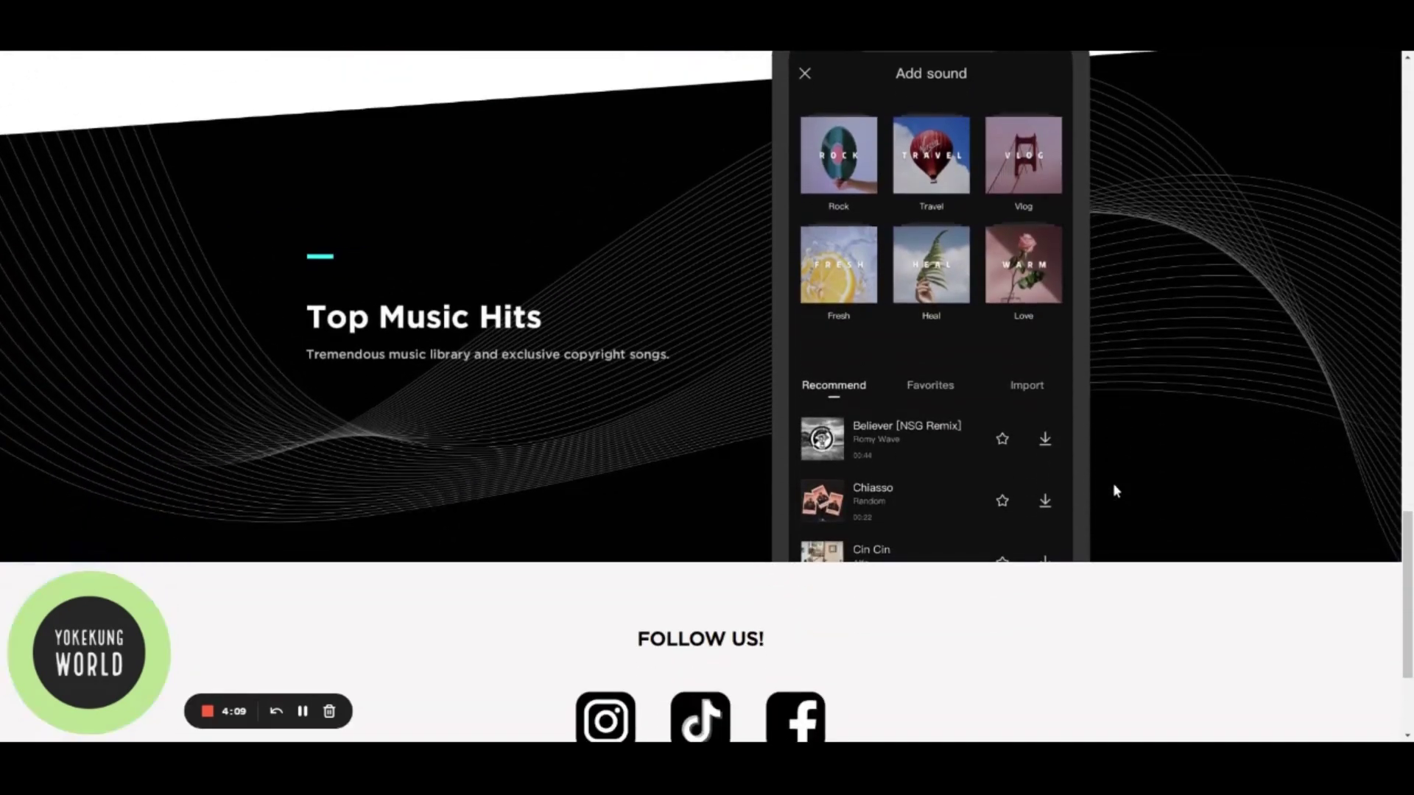
{"action": "scroll", "coordinate": [1116, 491], "scroll_direction": "down", "scroll_amount": 1}
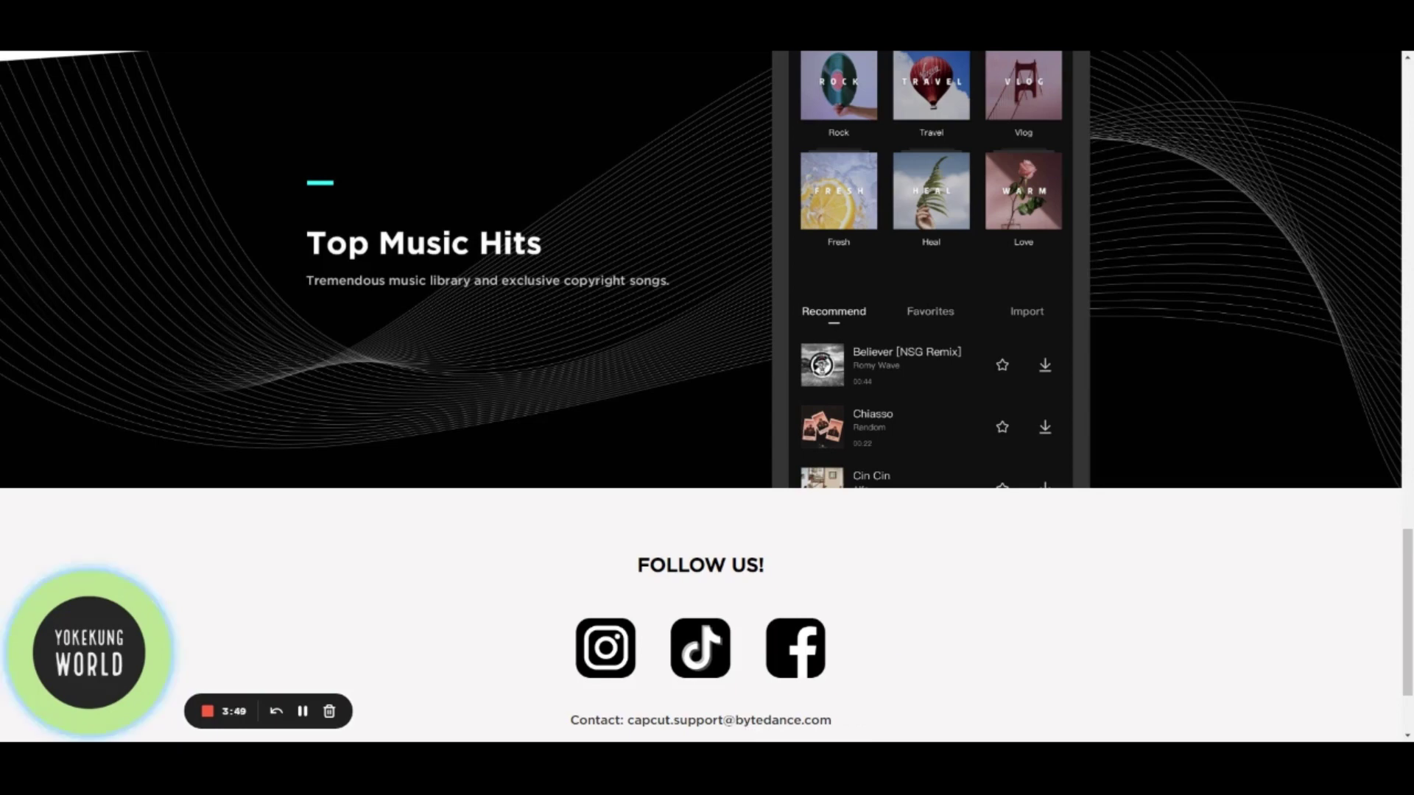
{"action": "scroll", "coordinate": [810, 519], "scroll_direction": "up", "scroll_amount": 10}
{"action": "scroll", "coordinate": [810, 519], "scroll_direction": "up", "scroll_amount": 1}
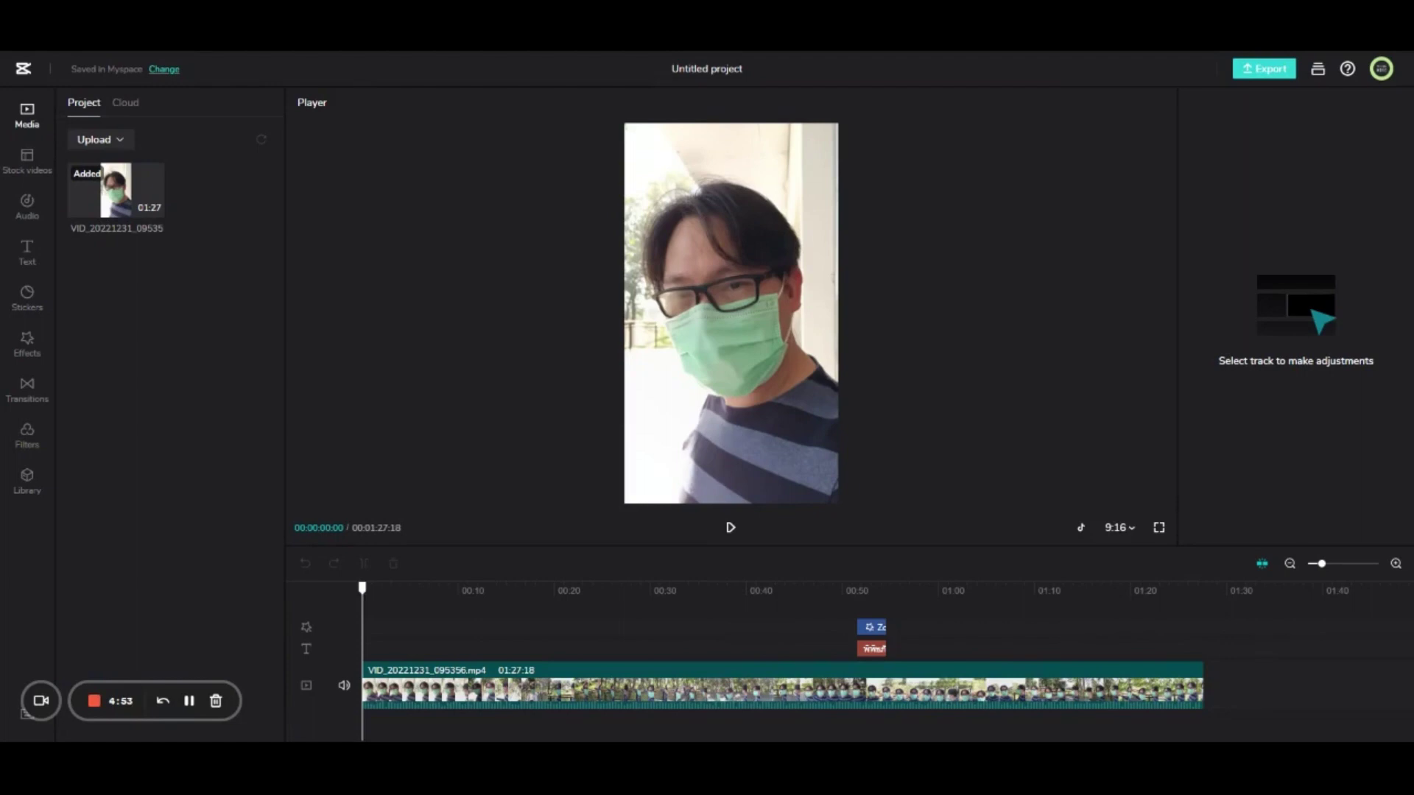
Check which storage locations the project can be moved to, leave it in place, and look at the uploaded video.
{"action": "left_click", "coordinate": [174, 70]}
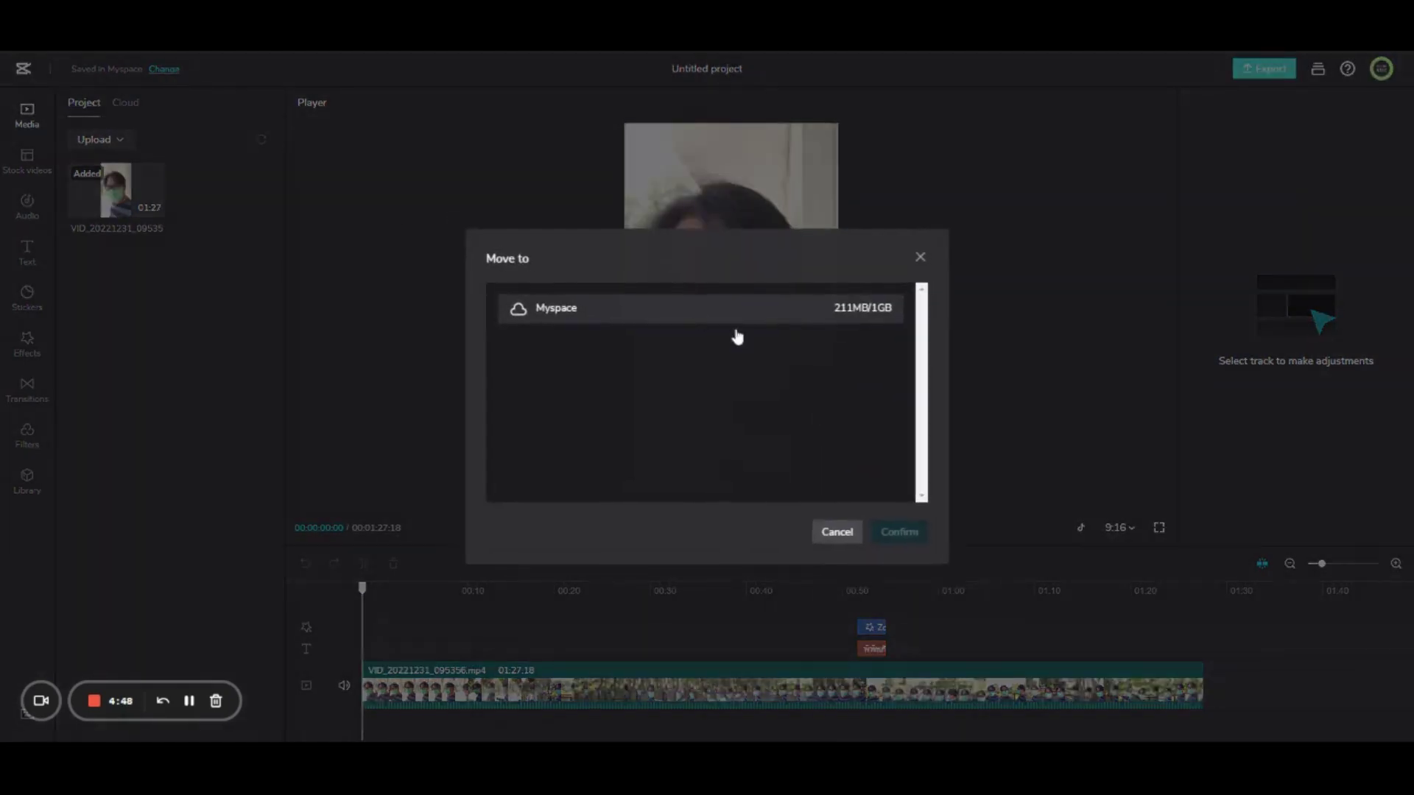
{"action": "left_click", "coordinate": [920, 257]}
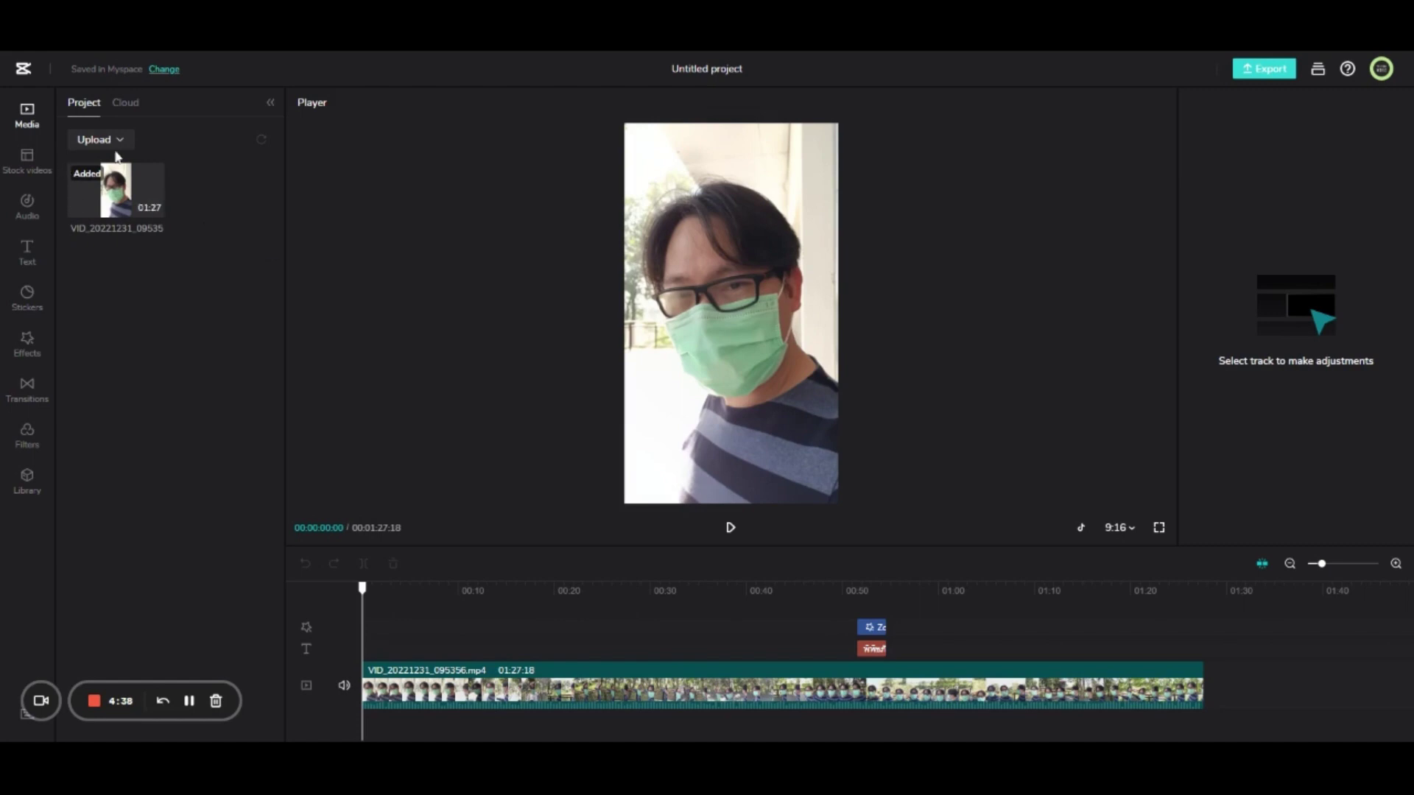
{"action": "mouse_move", "coordinate": [143, 188]}
Add the pink heart animation stock clip at the start of the timeline and set the aspect ratio to 16:9 (YouTube).
{"action": "left_click", "coordinate": [37, 170]}
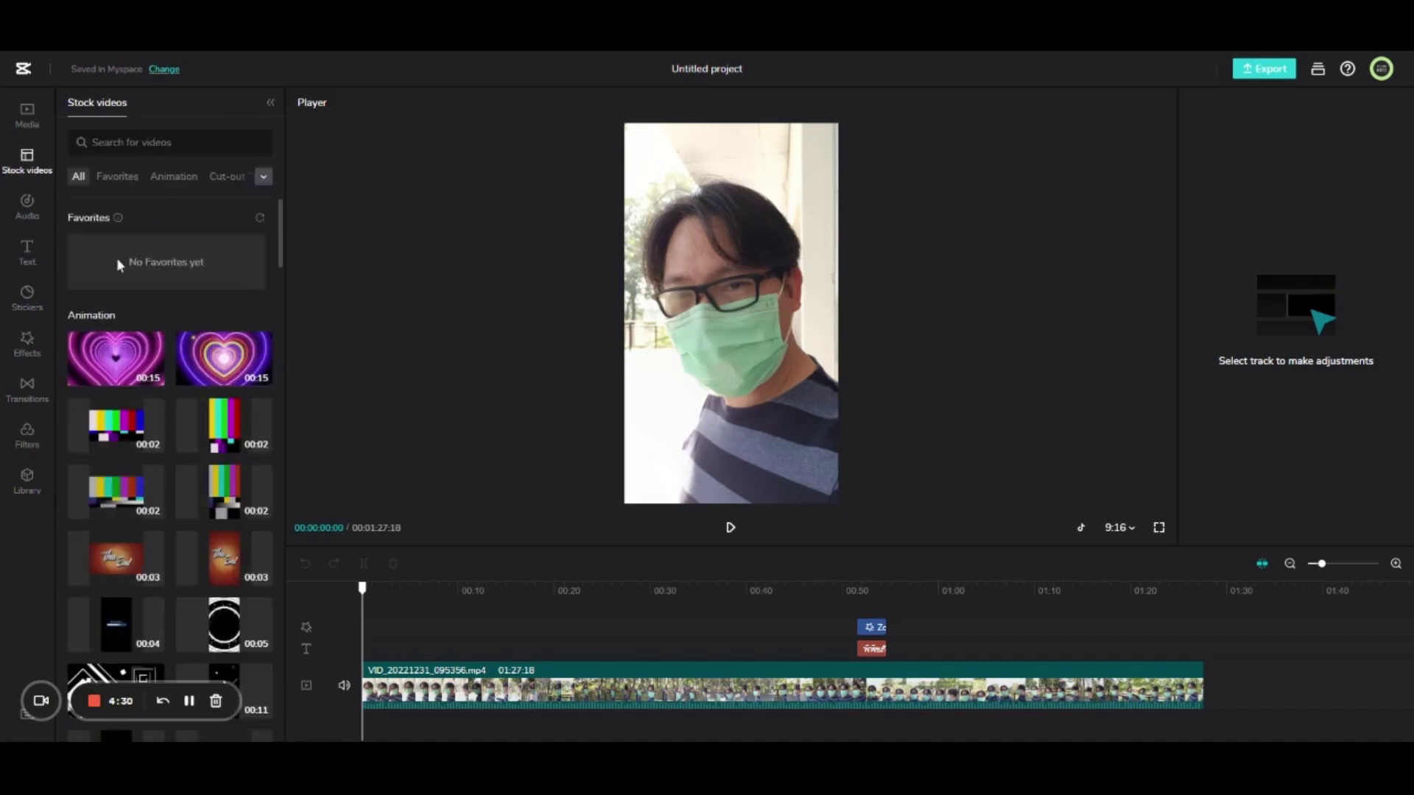
{"action": "left_click", "coordinate": [154, 378]}
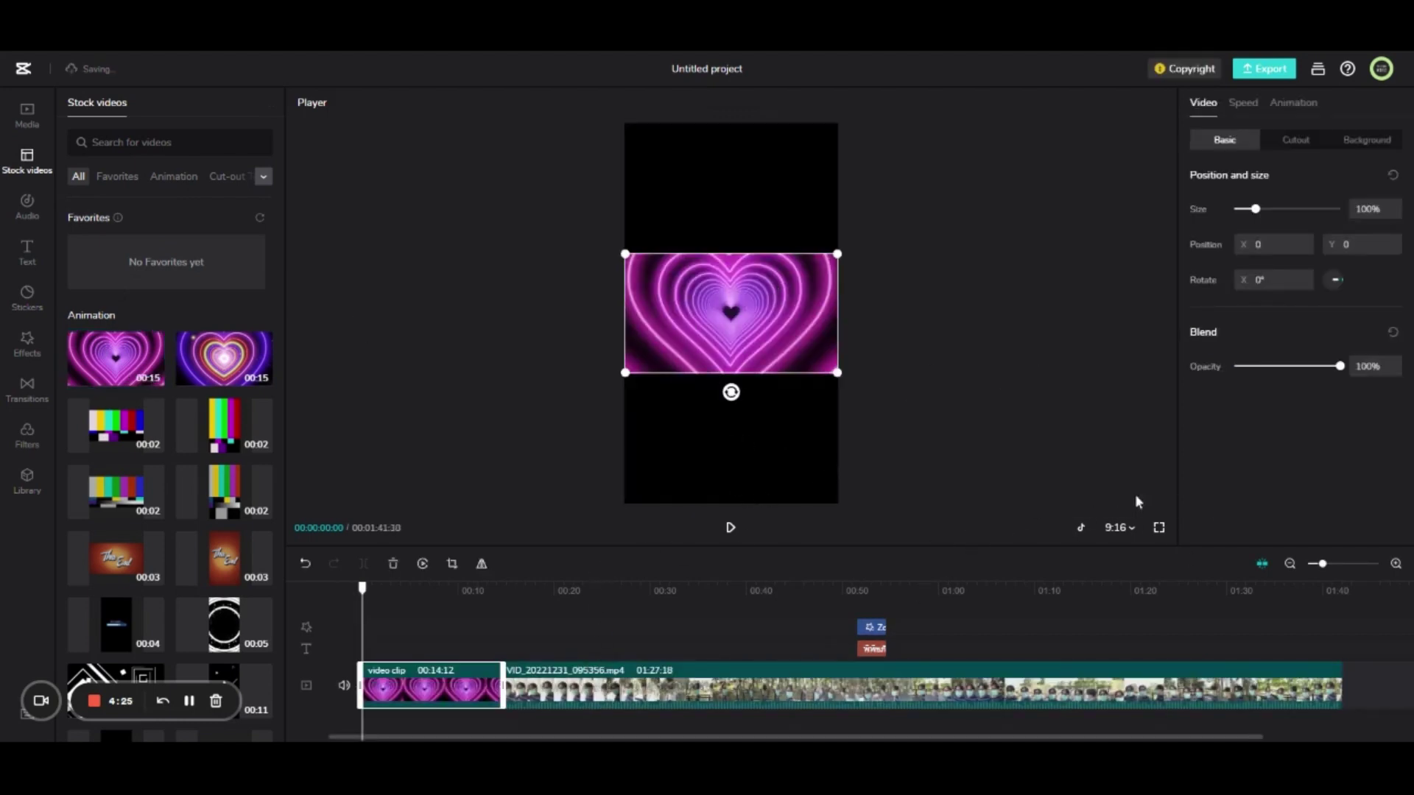
{"action": "left_click", "coordinate": [1121, 528]}
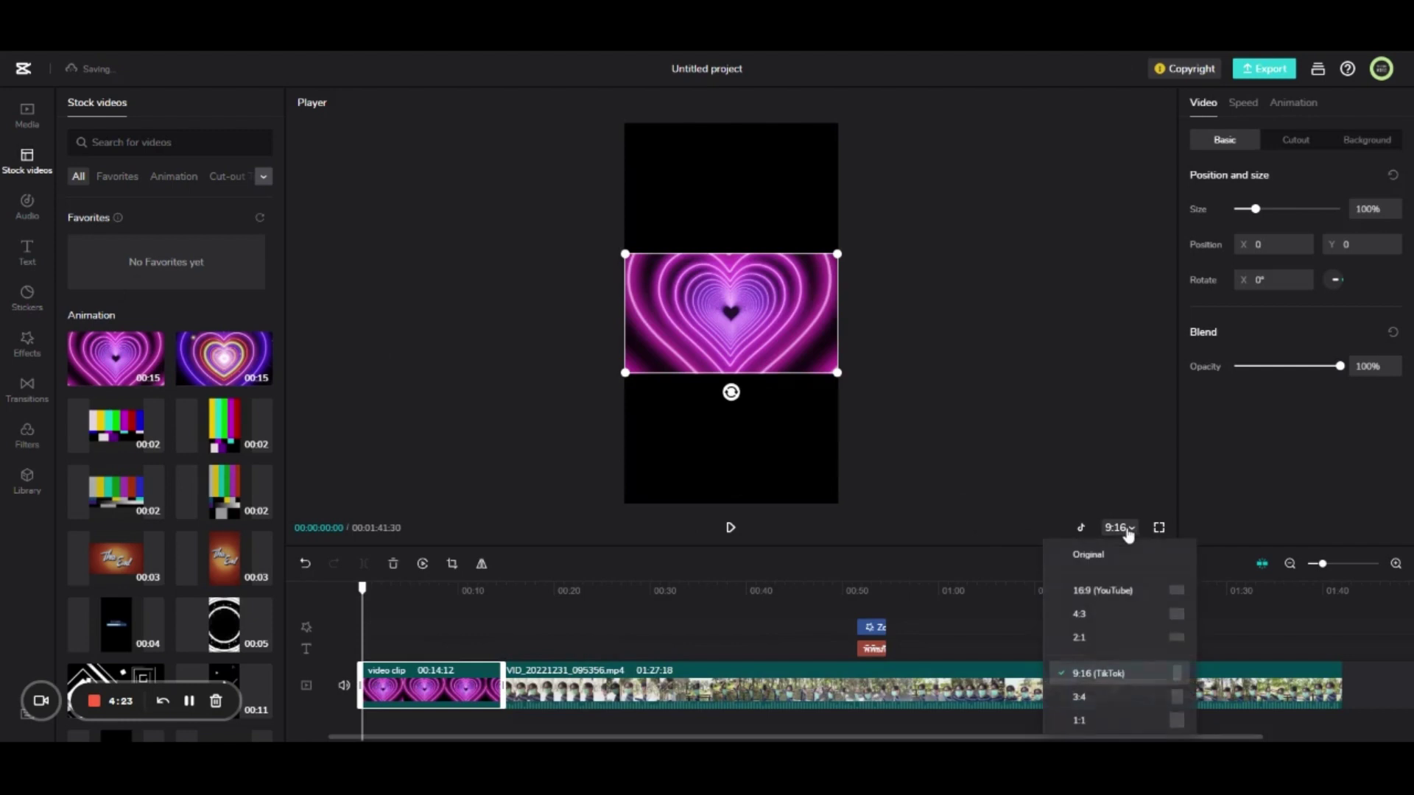
{"action": "left_click", "coordinate": [1120, 593]}
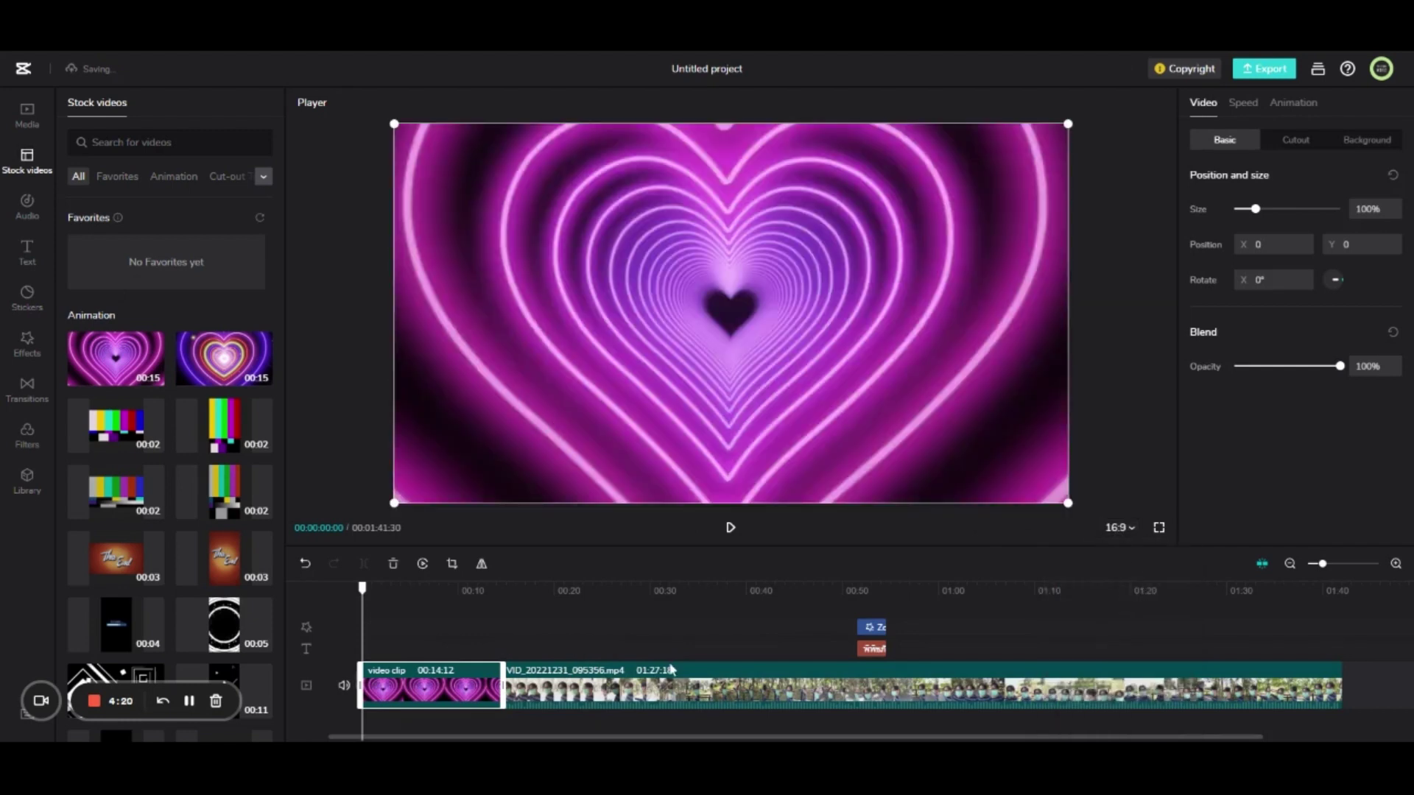
Return the aspect ratio to 9:16 (TikTok) and replace the heart intro with the colour-bars stock clip.
{"action": "left_click", "coordinate": [658, 690]}
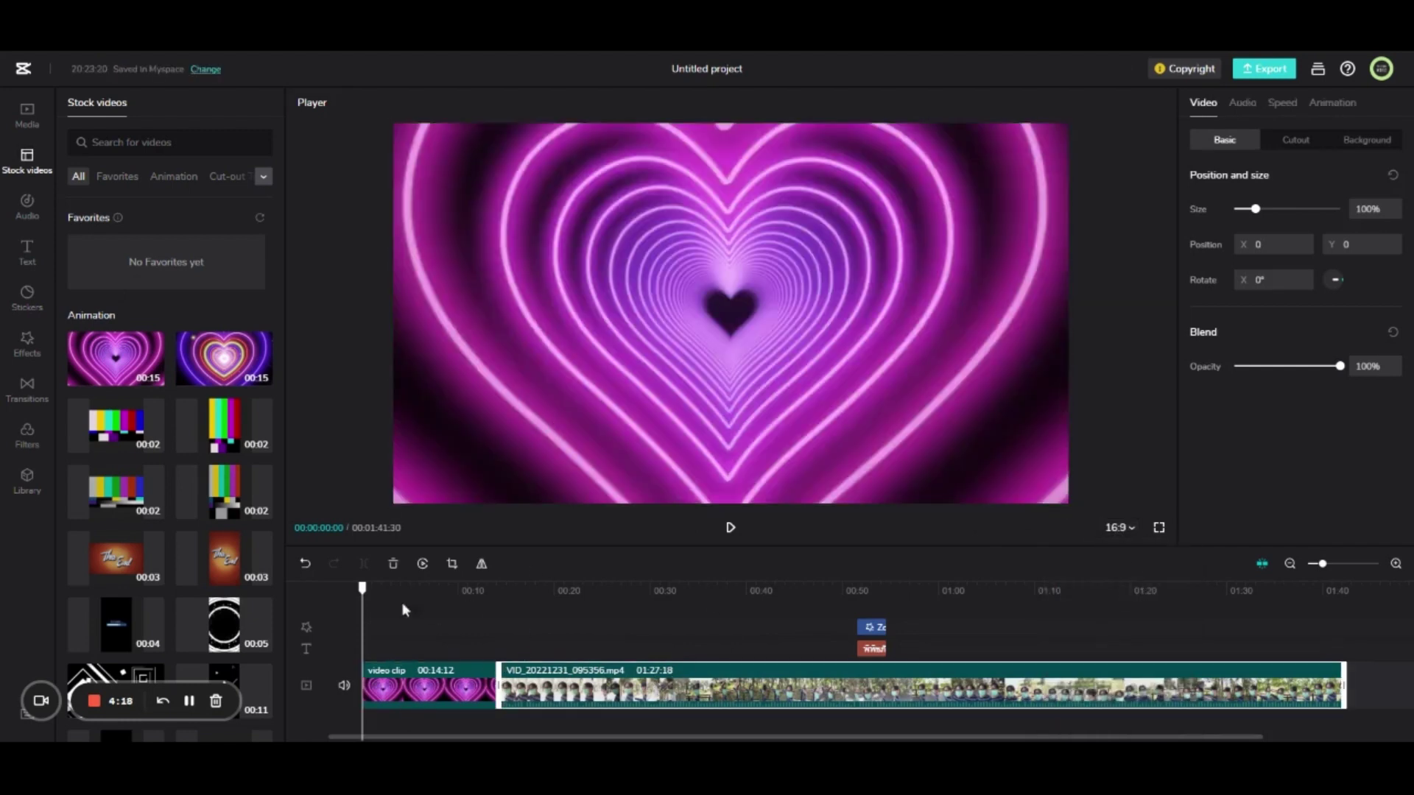
{"action": "left_click_drag", "start_coordinate": [362, 589], "coordinate": [448, 598]}
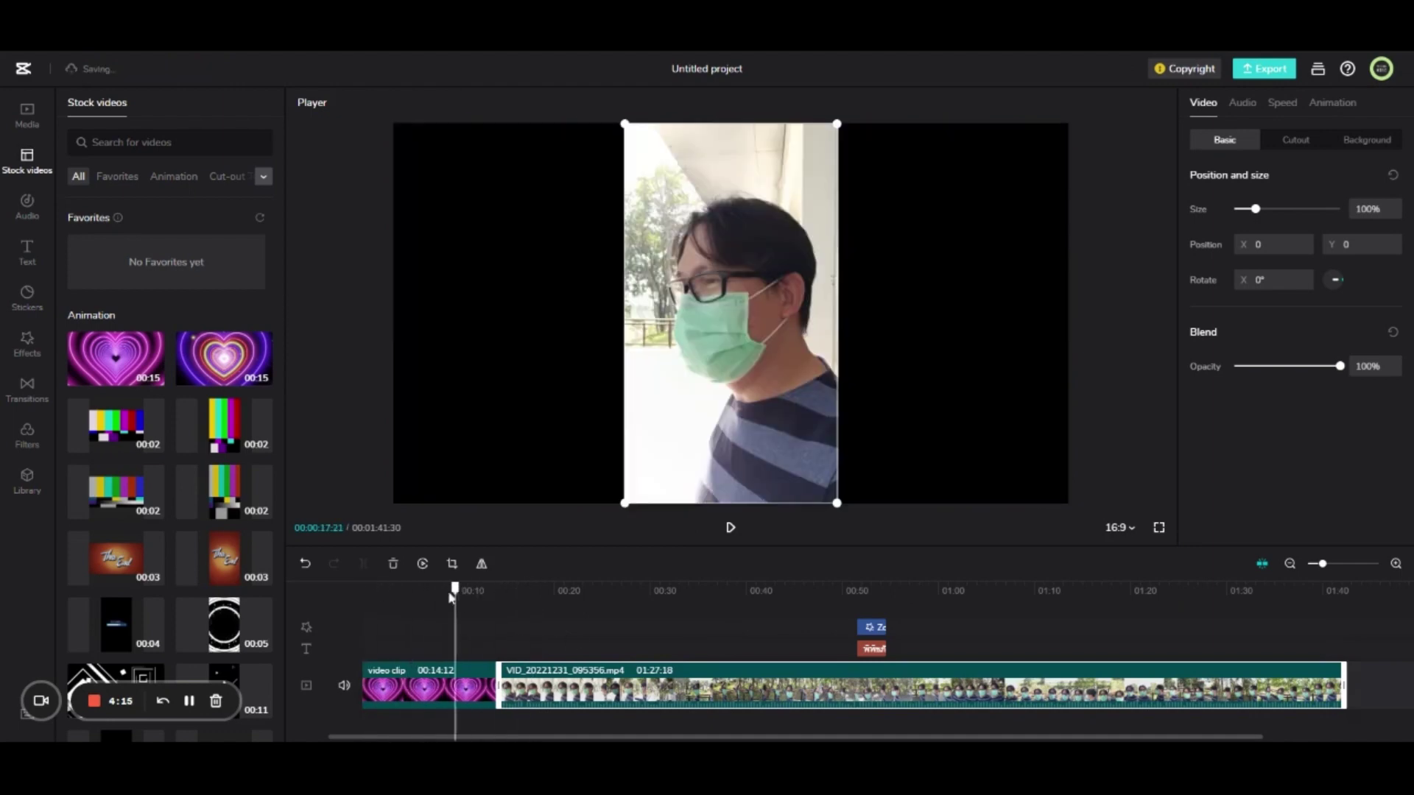
{"action": "left_click", "coordinate": [1137, 527]}
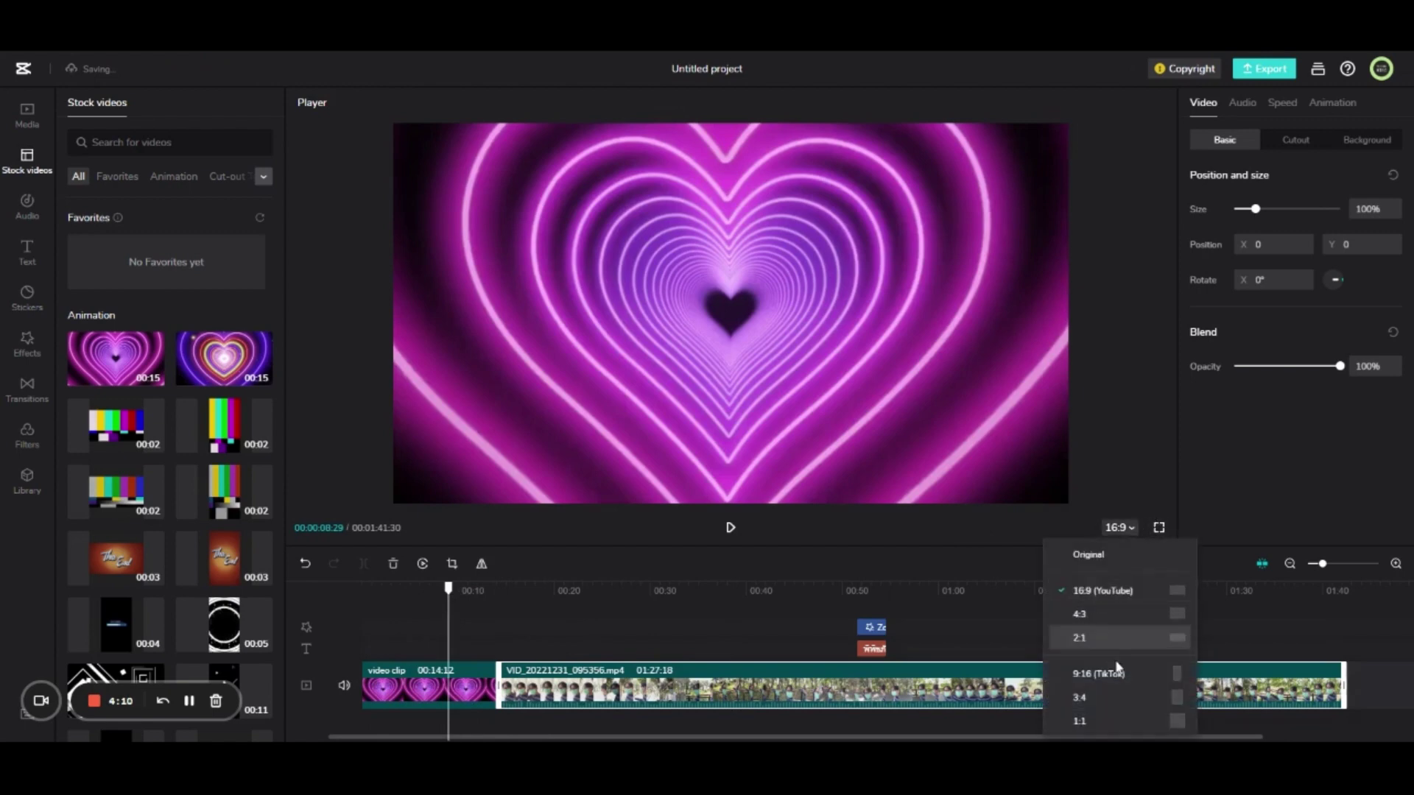
{"action": "left_click", "coordinate": [1111, 676]}
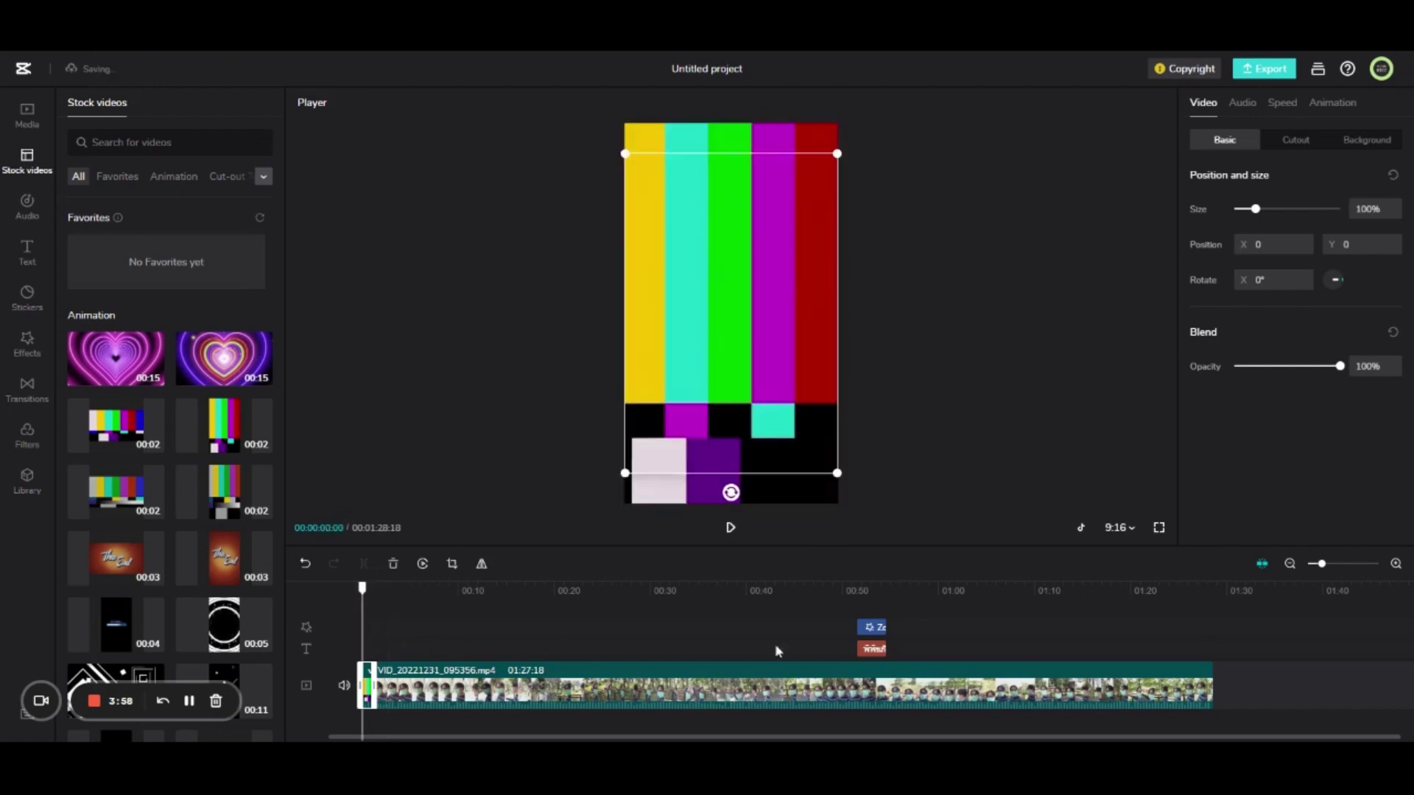
Preview the colour-bars intro leading into the main video and open the audio library.
{"action": "left_click", "coordinate": [731, 527]}
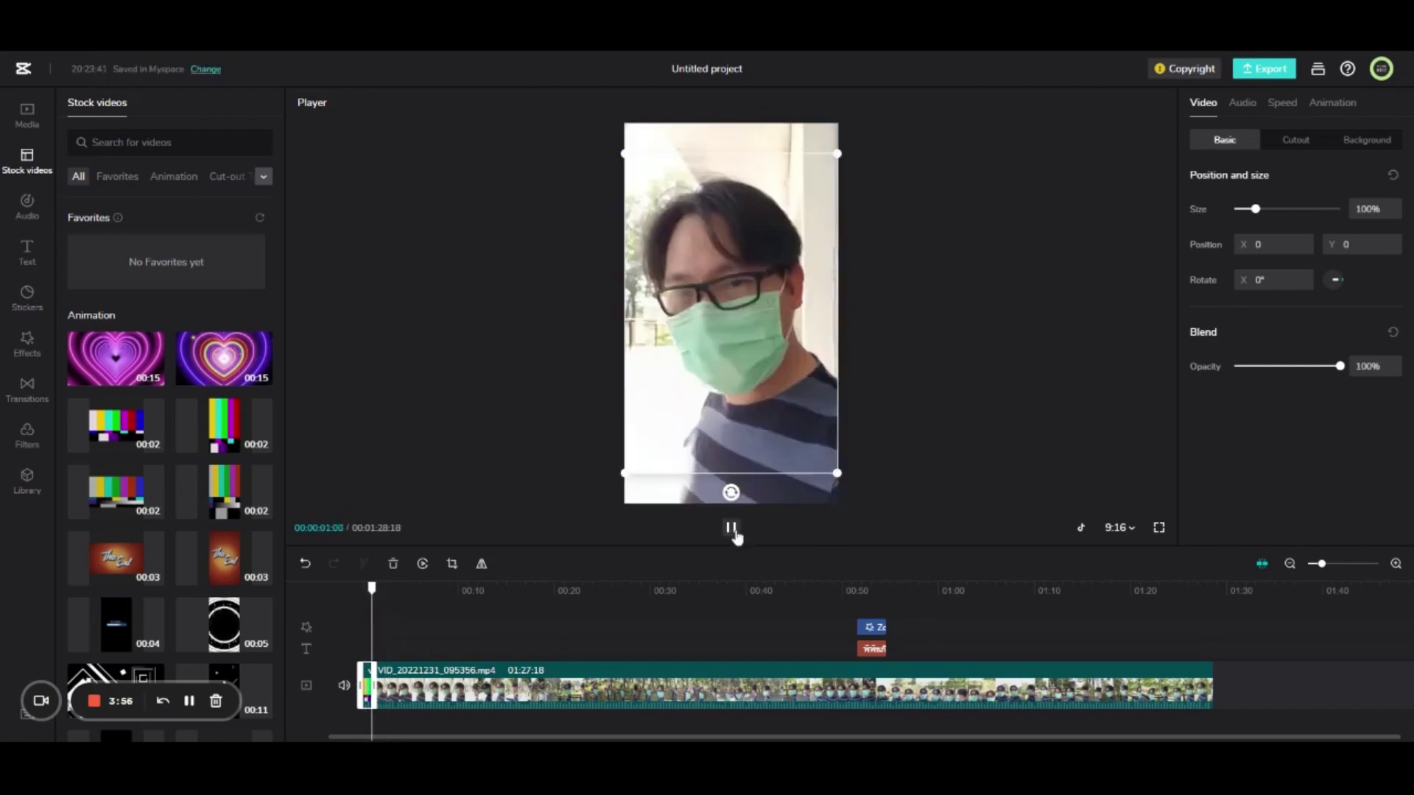
{"action": "left_click", "coordinate": [731, 528]}
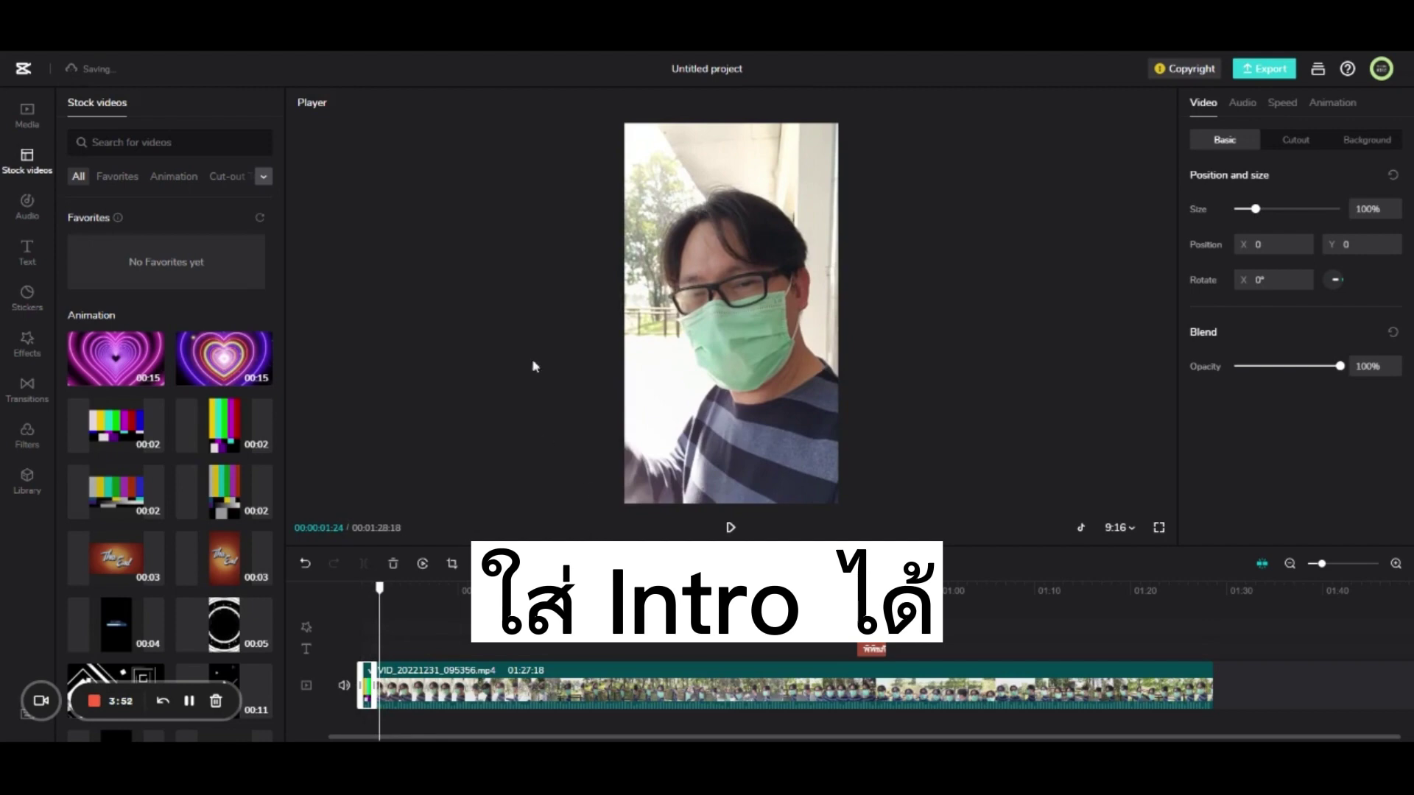
{"action": "left_click", "coordinate": [27, 206]}
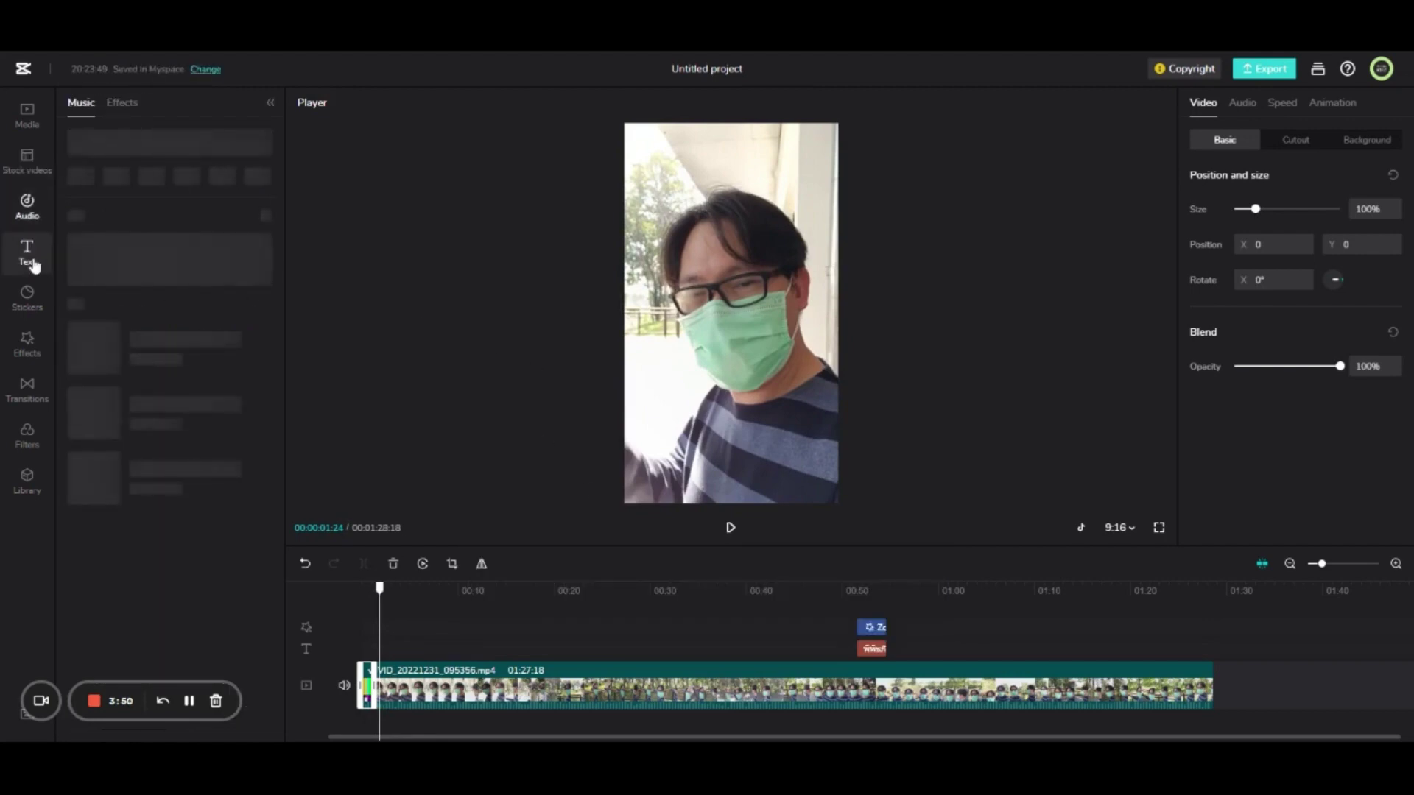
Add a text with the yellow Trending art style at 00:00:01:24 and select it in the preview.
{"action": "left_click", "coordinate": [32, 263]}
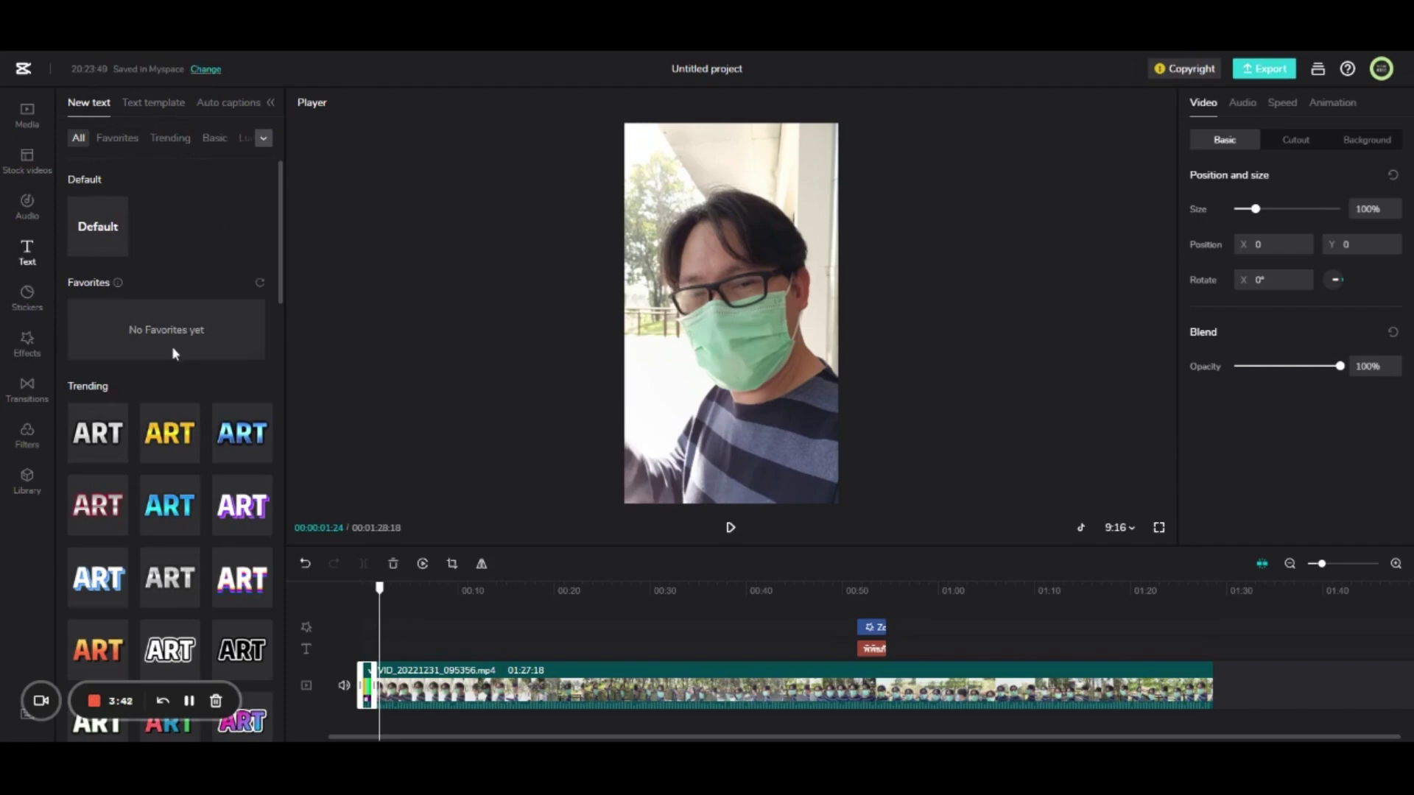
{"action": "left_click", "coordinate": [190, 455]}
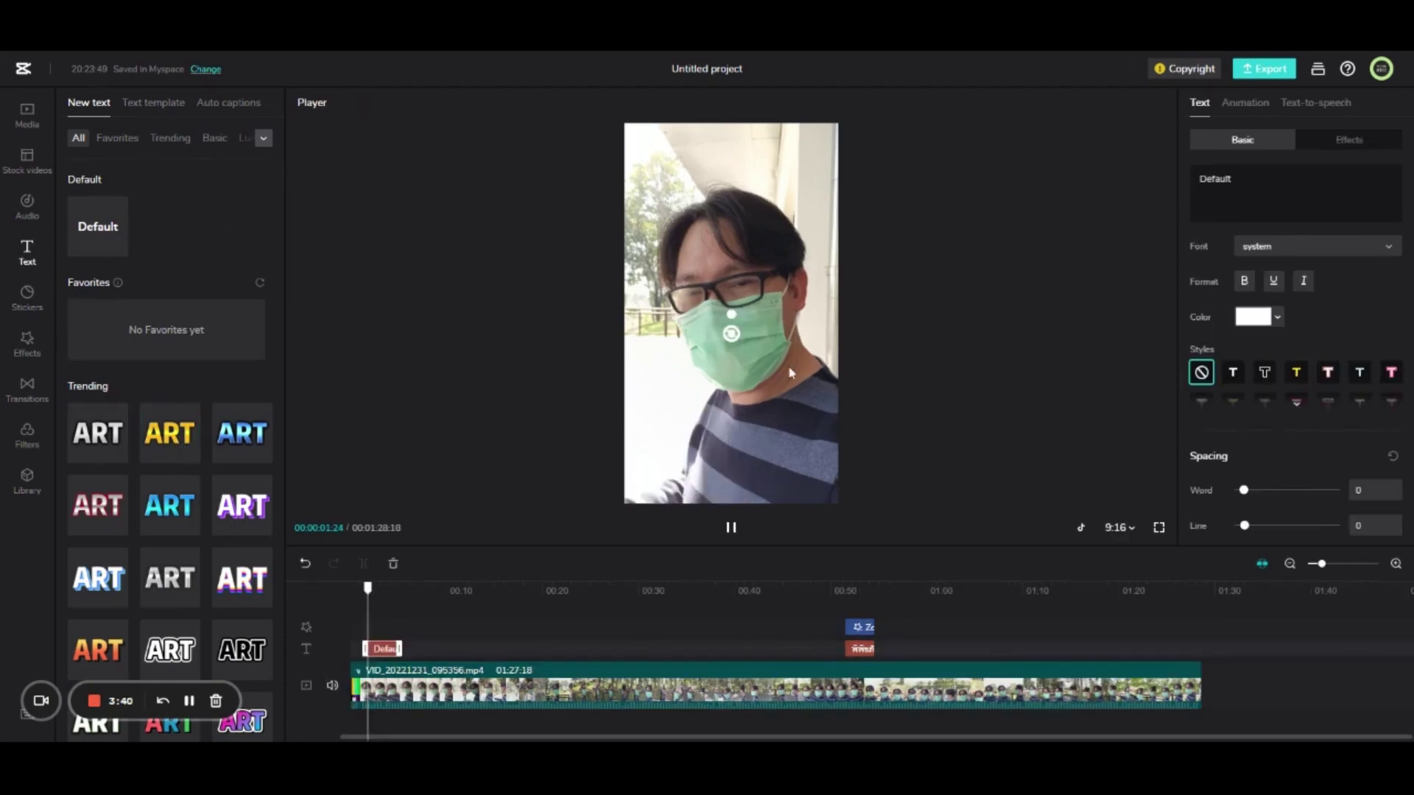
{"action": "left_click", "coordinate": [736, 327]}
{"action": "left_click", "coordinate": [746, 318]}
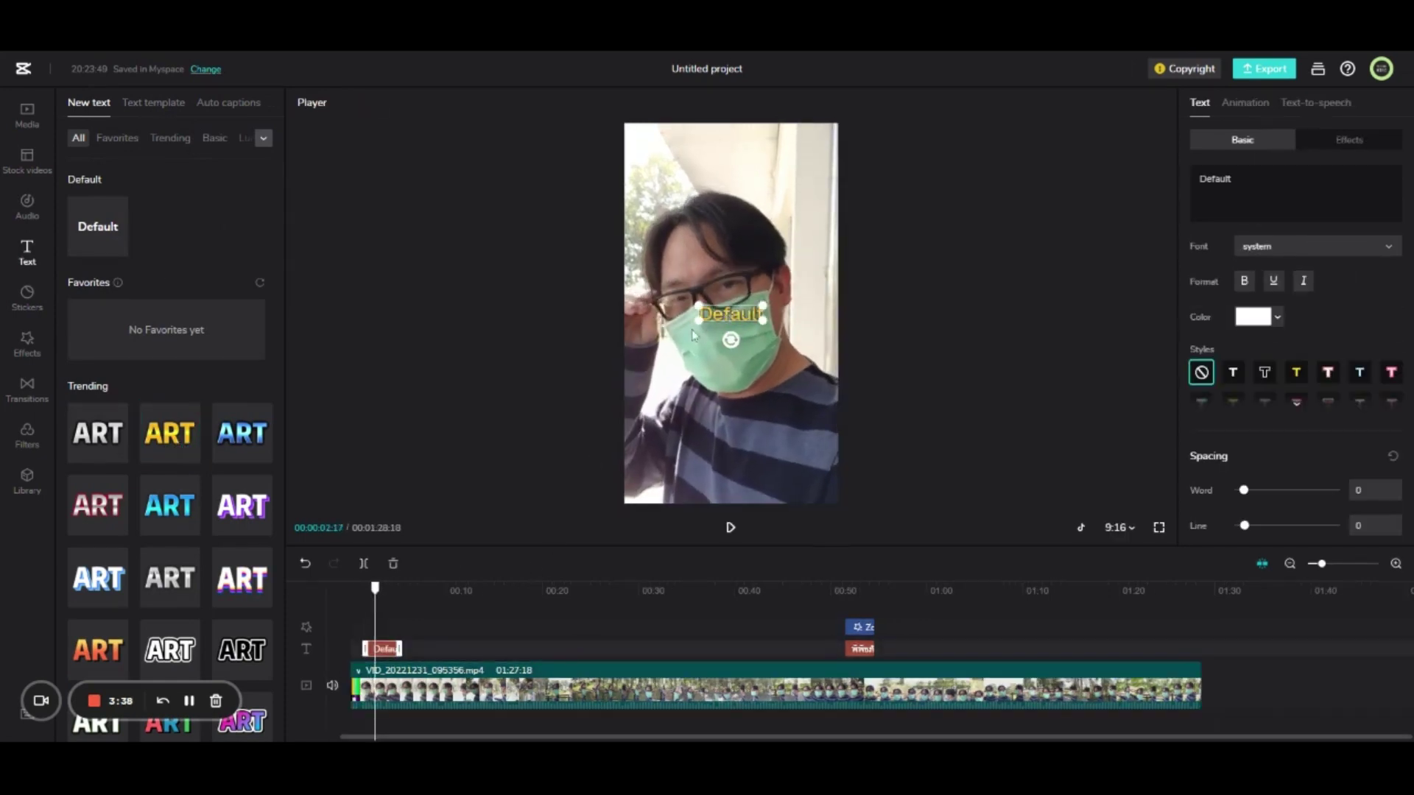
Replace the new text's wording with "ทดสอบภาษาไทย", keeping the system font.
{"action": "left_click", "coordinate": [1223, 188]}
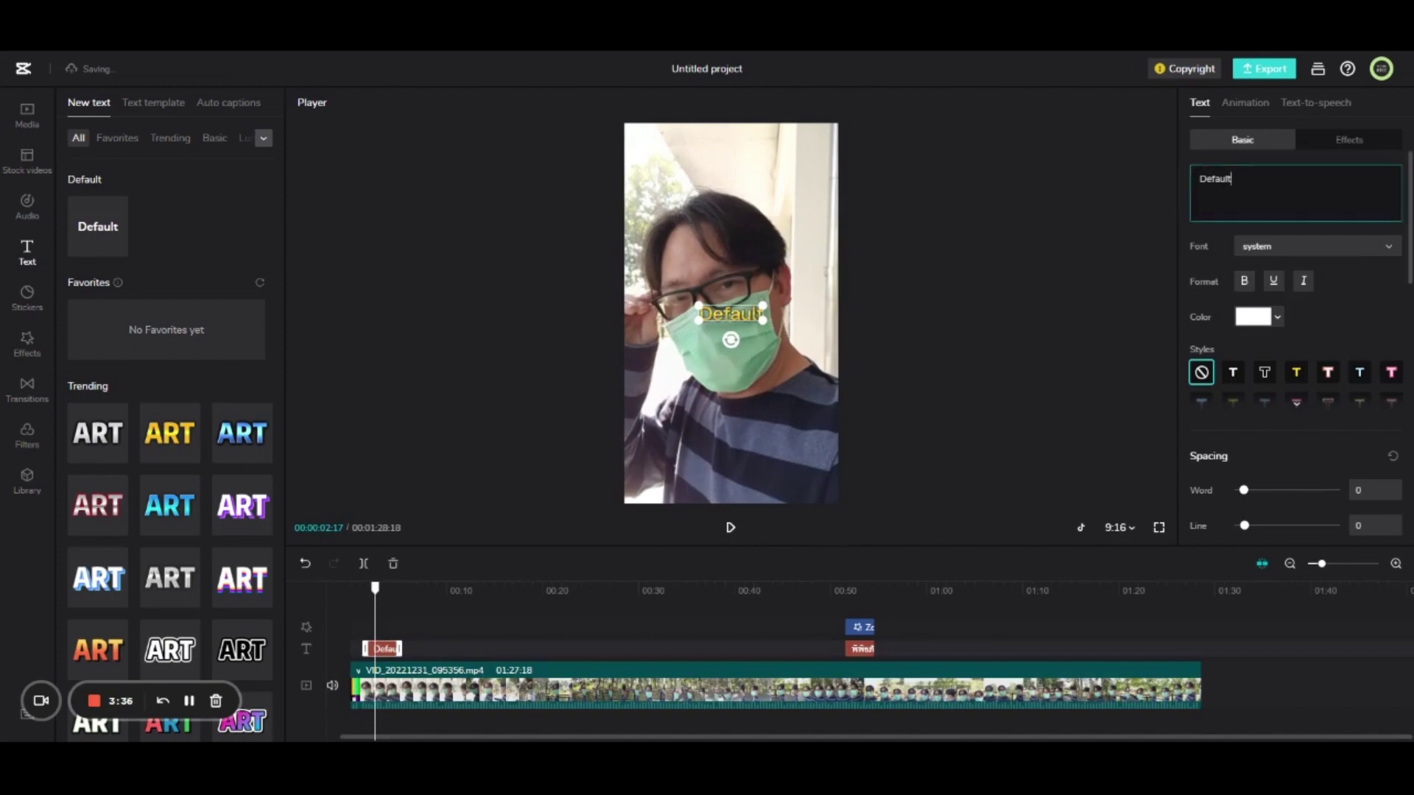
{"action": "key", "text": "ctrl+a"}
{"action": "left_click", "coordinate": [1289, 247]}
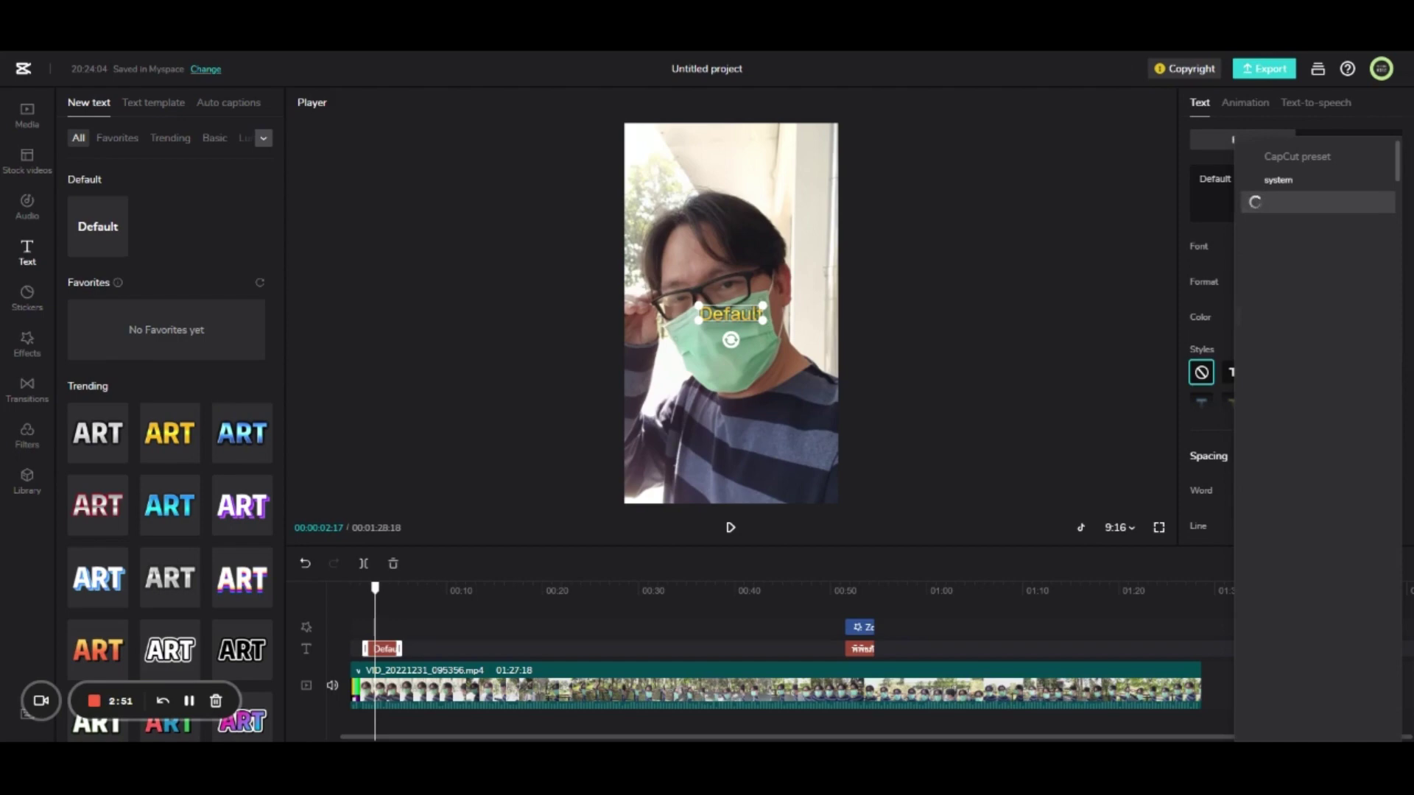
{"action": "left_click", "coordinate": [1288, 256]}
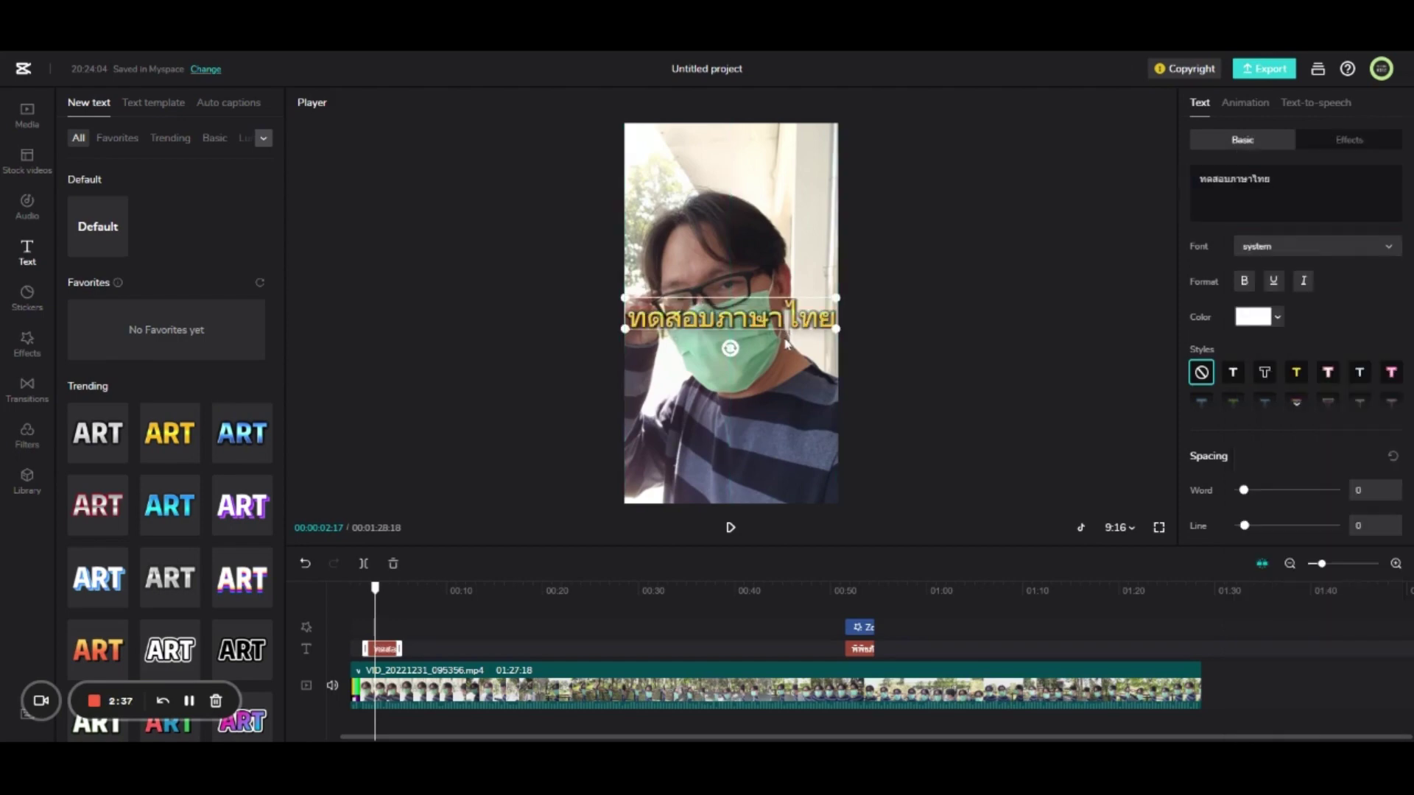
Move the Thai text above the man's head and shrink it slightly so it fits inside the frame.
{"action": "left_click_drag", "start_coordinate": [766, 317], "coordinate": [770, 176]}
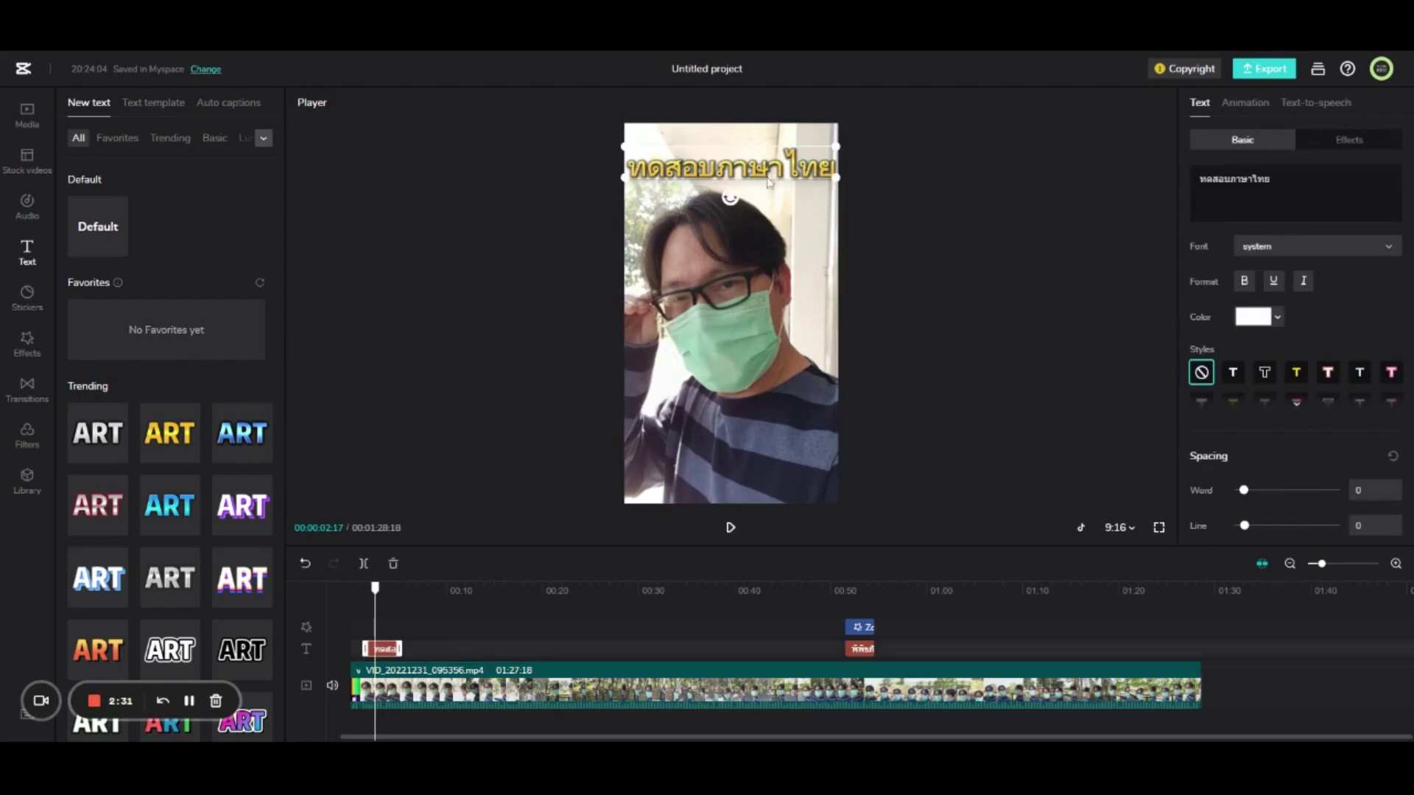
{"action": "left_click", "coordinate": [1234, 179]}
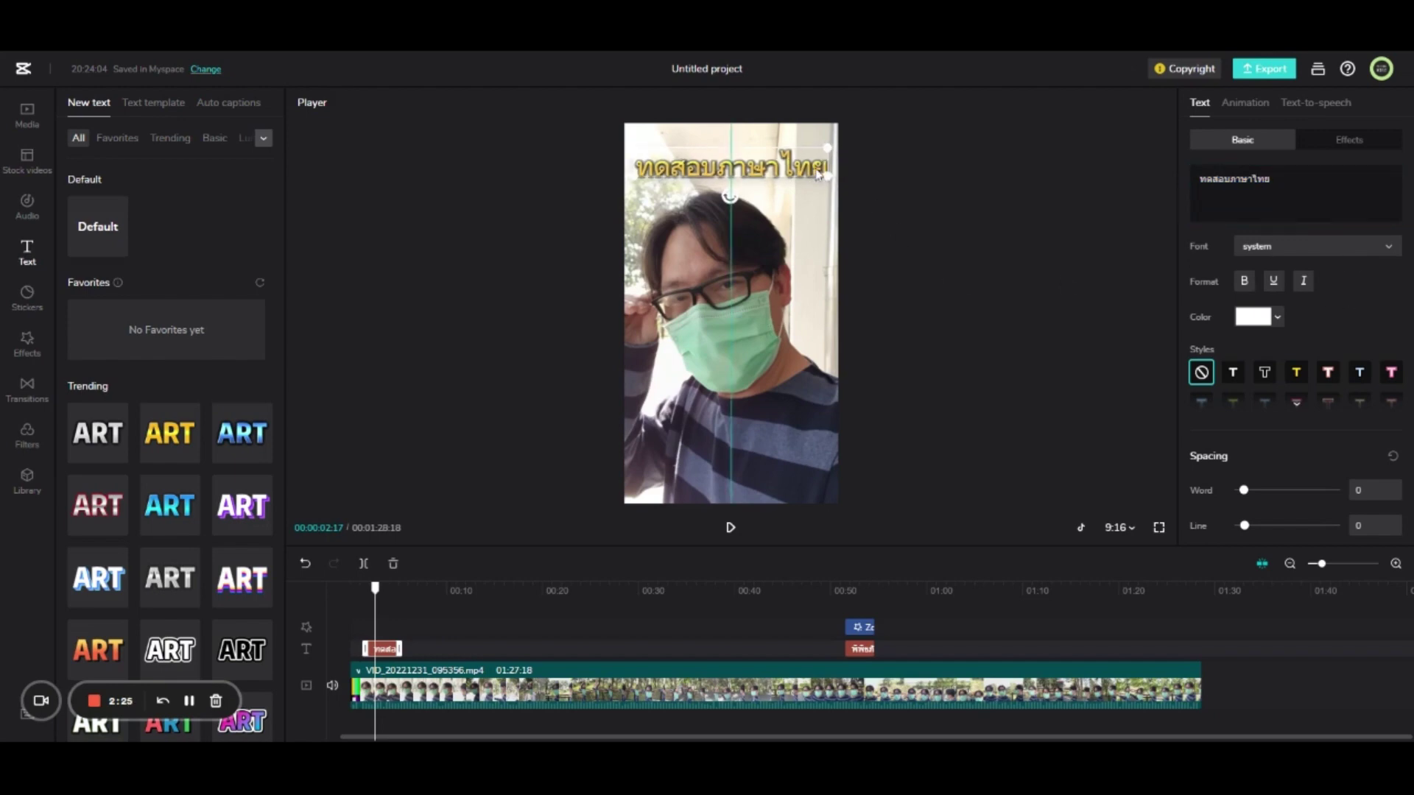
Split the main video clip VID_20221231_095356.mp4 at 00:00:02:17.
{"action": "left_click", "coordinate": [775, 203]}
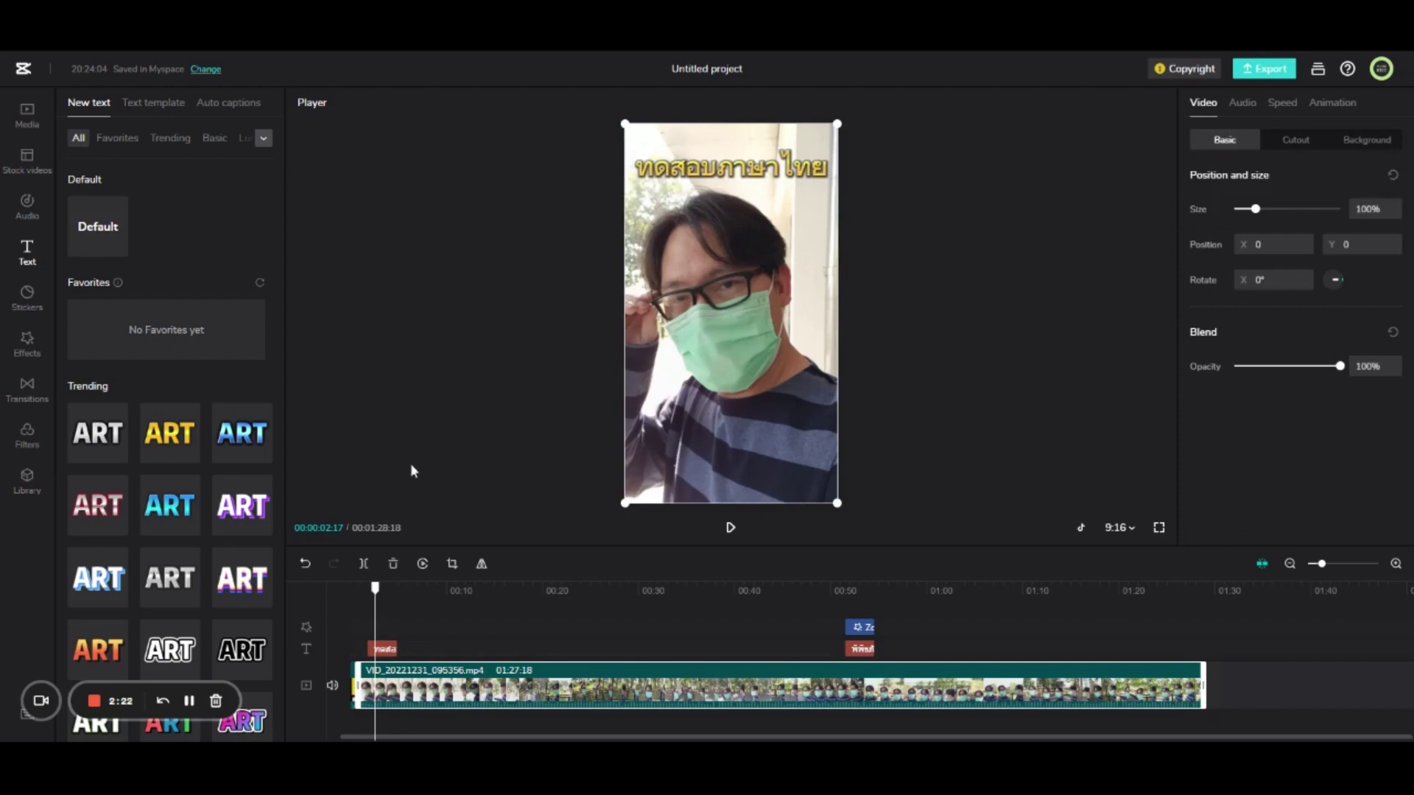
{"action": "left_click", "coordinate": [364, 564]}
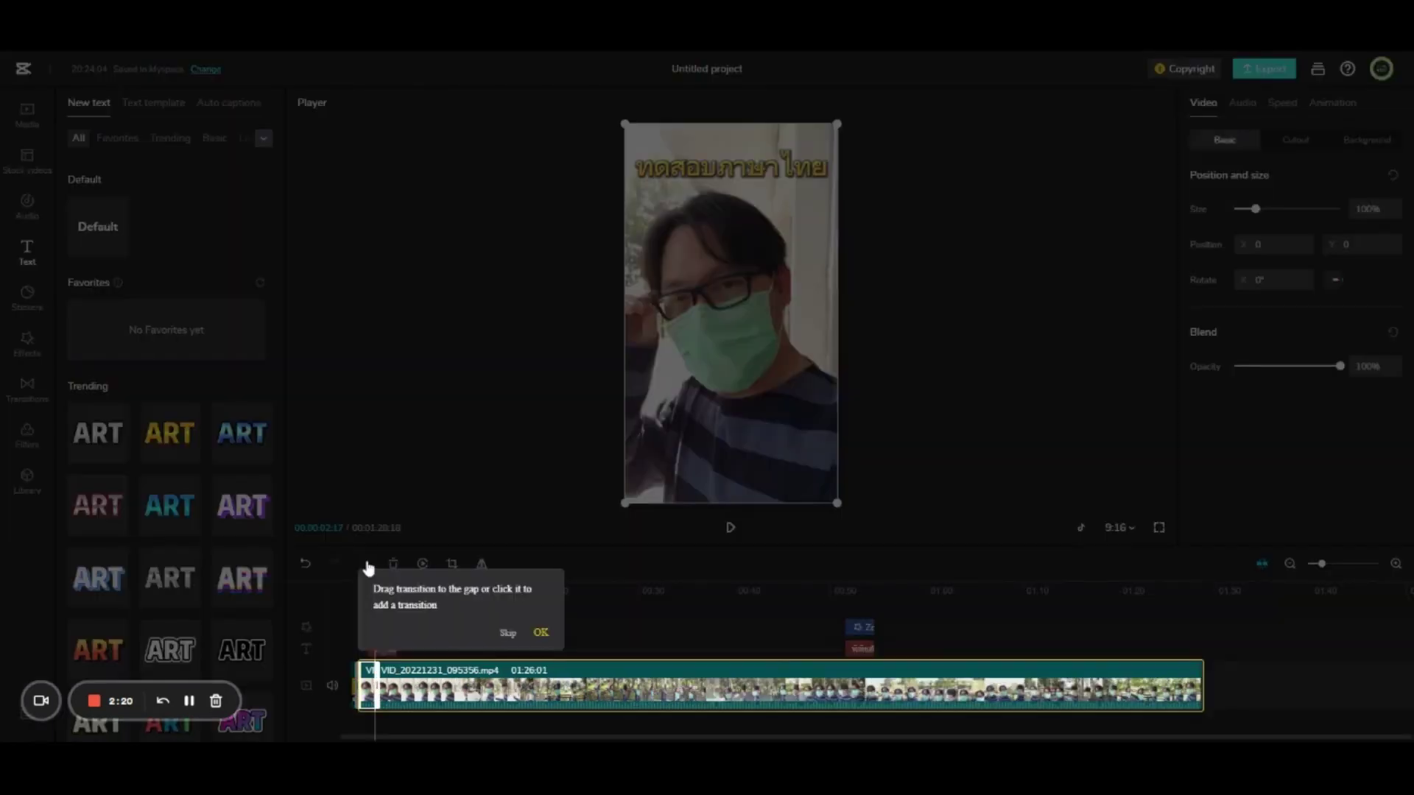
Dismiss the transition tip and delete the short piece of VID_20221231_095356.mp4 before the split.
{"action": "left_click", "coordinate": [540, 635]}
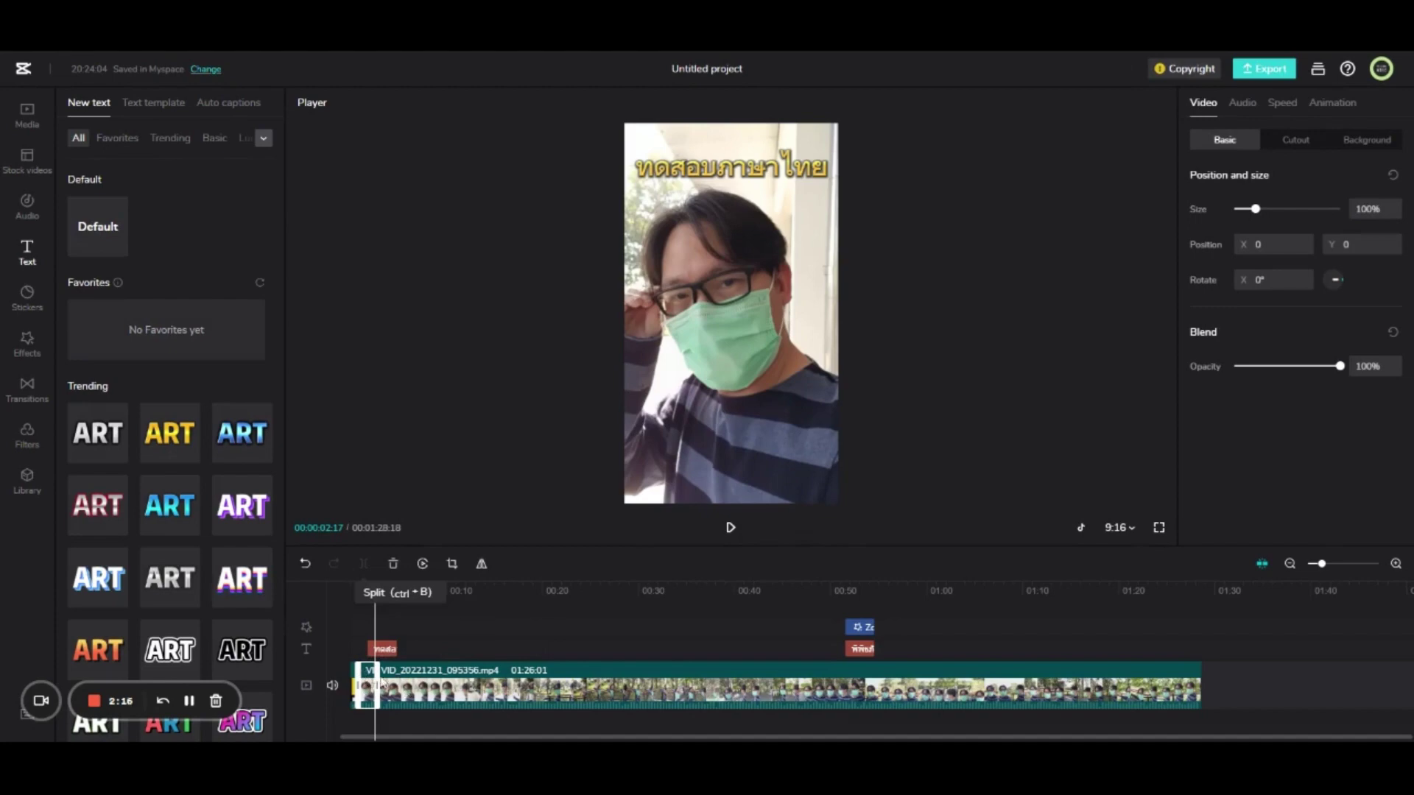
{"action": "key", "text": "Delete"}
{"action": "left_click", "coordinate": [388, 689]}
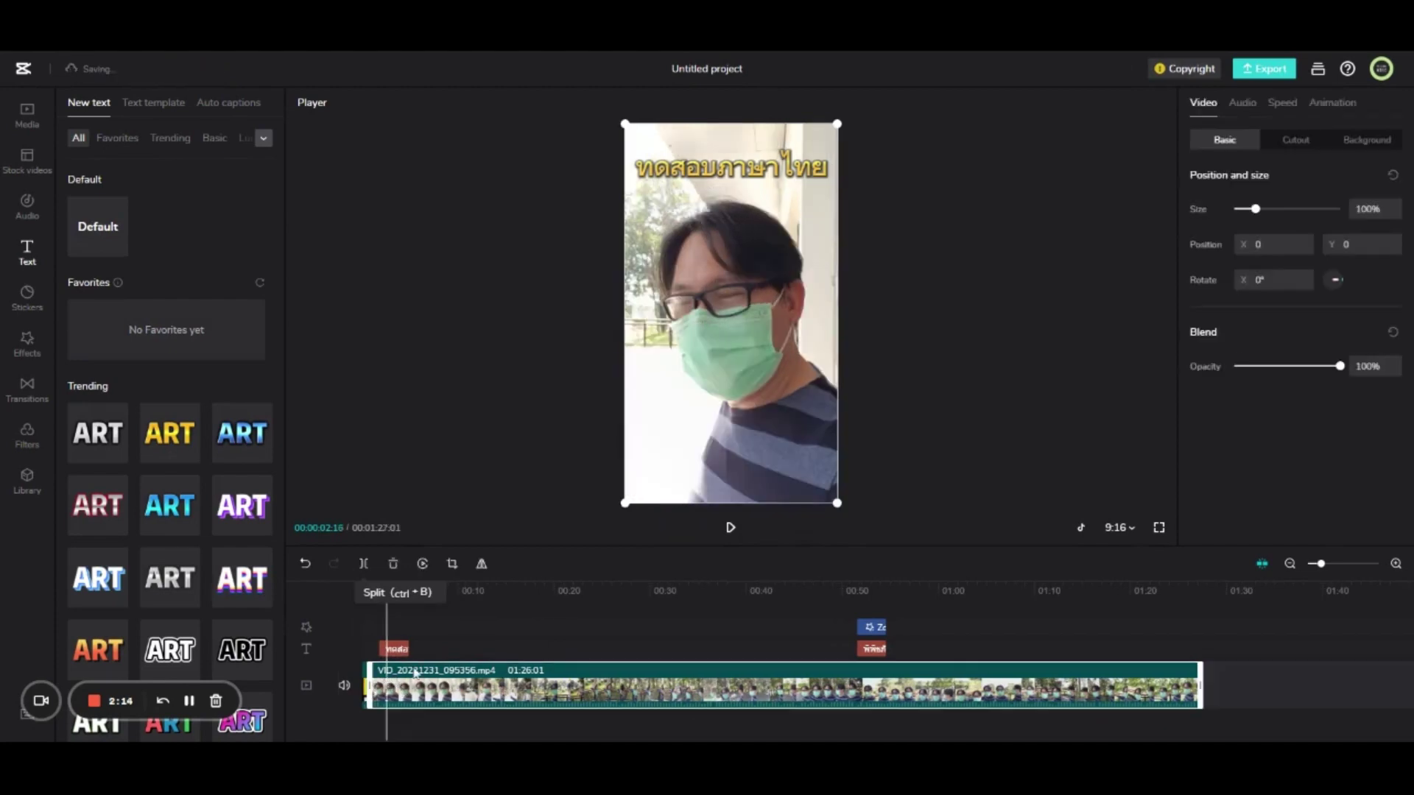
{"action": "left_click", "coordinate": [423, 565]}
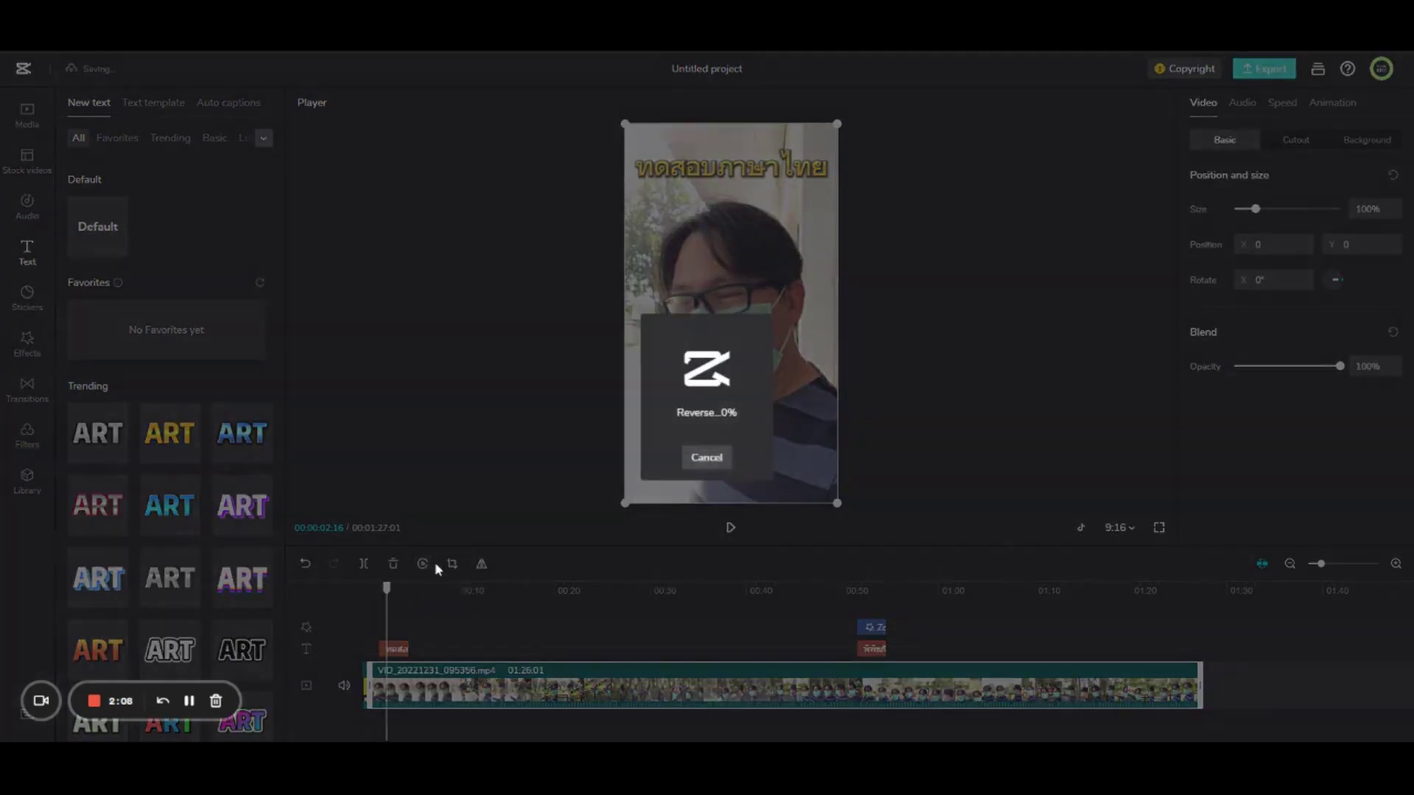
{"action": "left_click", "coordinate": [714, 463]}
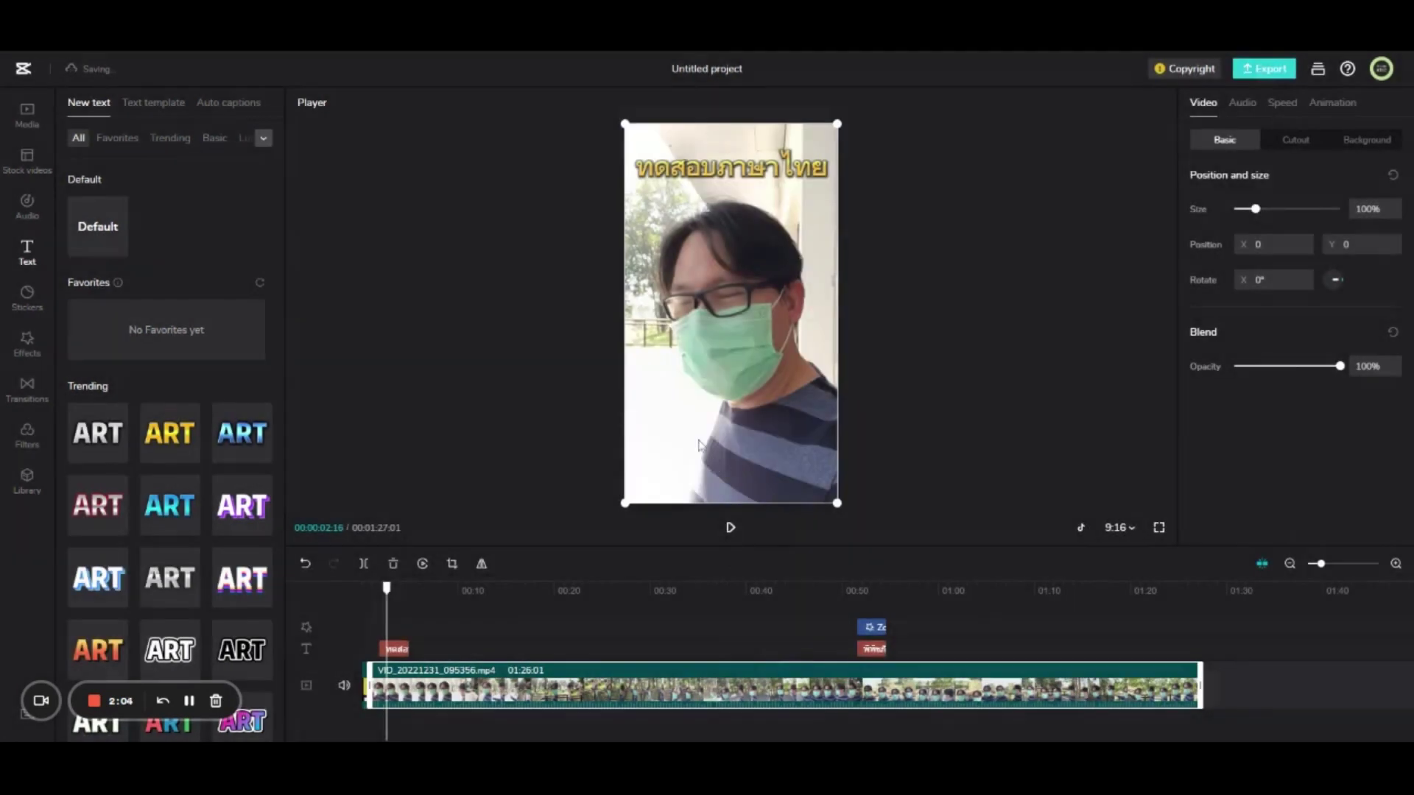
{"action": "left_click", "coordinate": [451, 566]}
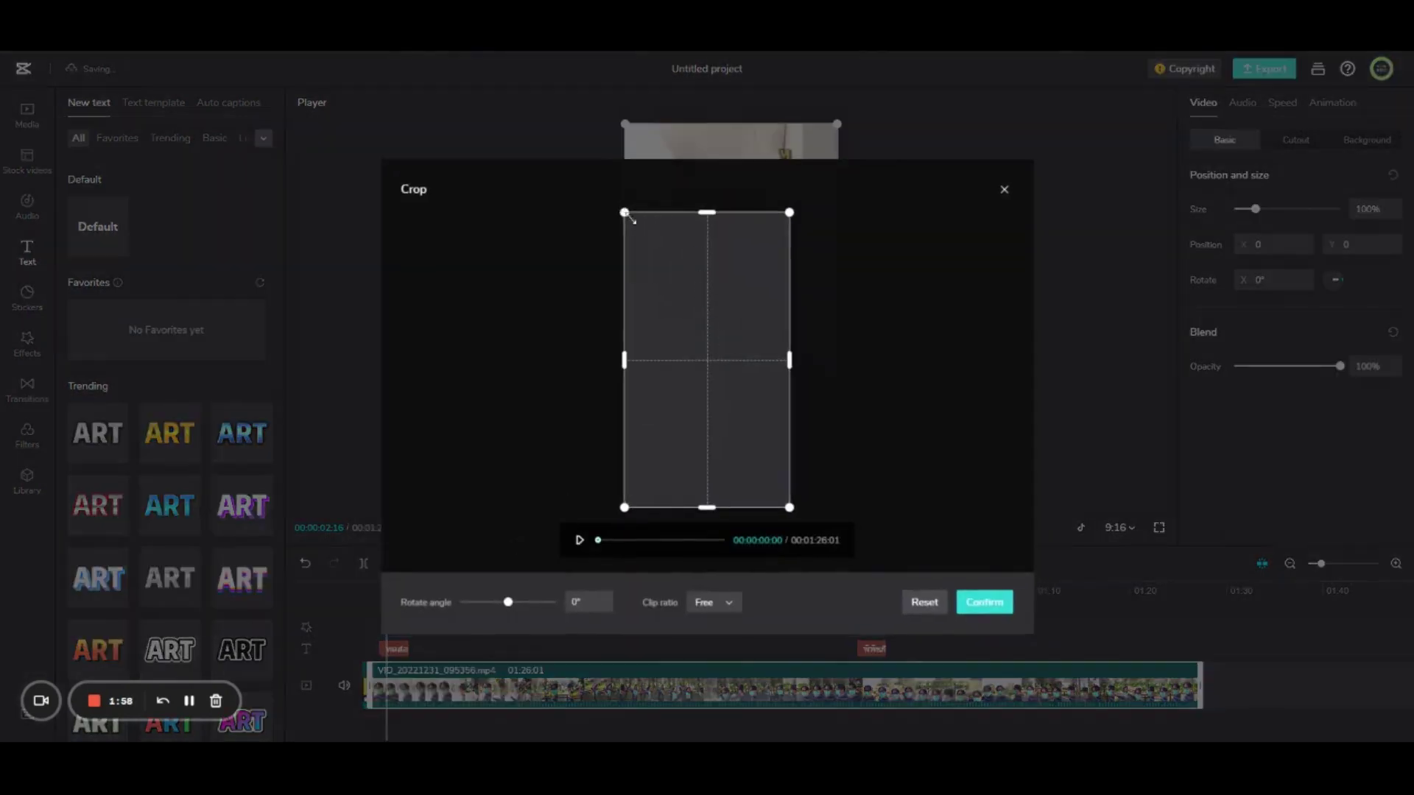
{"action": "left_click_drag", "start_coordinate": [627, 215], "coordinate": [555, 199]}
{"action": "left_click", "coordinate": [1003, 190]}
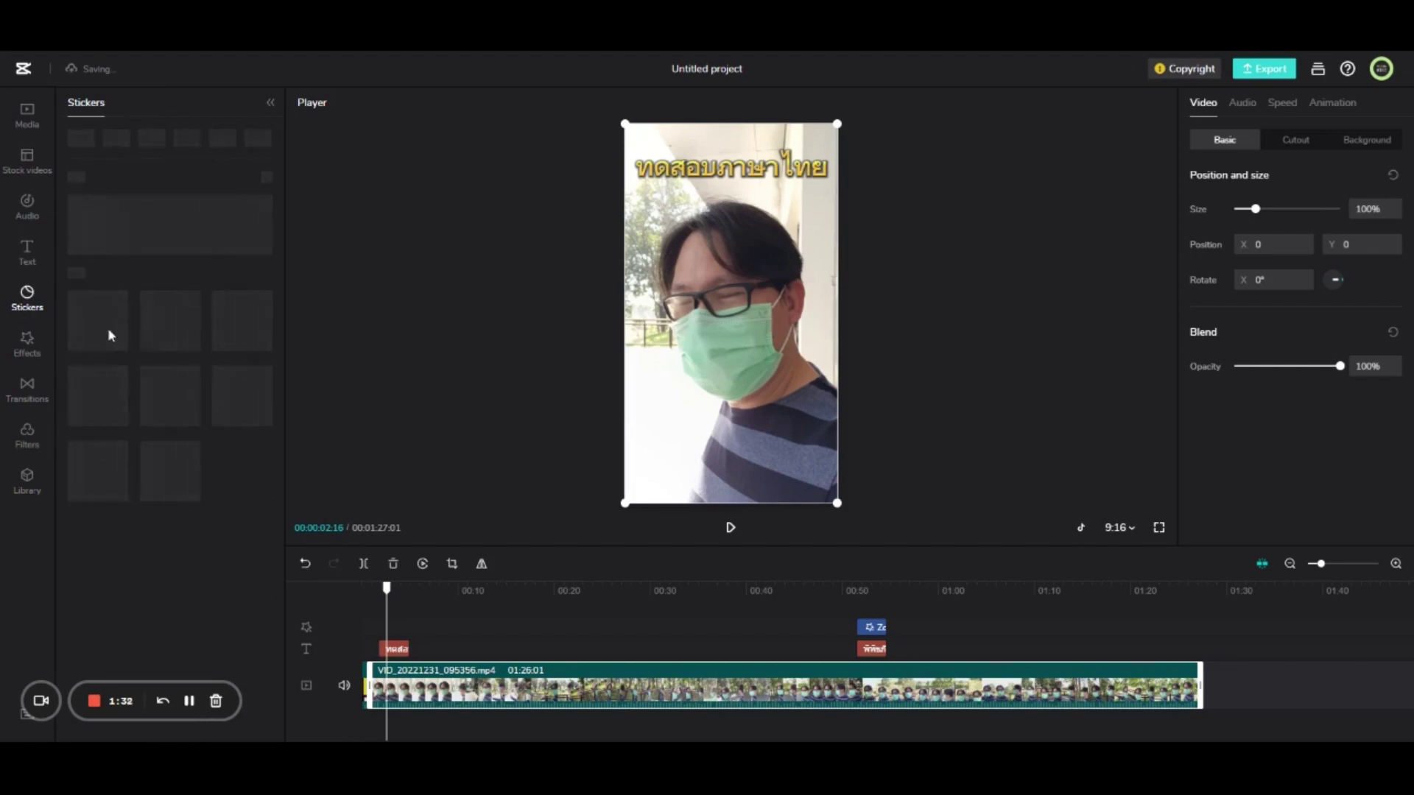
Play the opening of the edited video from 00:00:00:00 through the intro to the Thai text.
{"action": "left_click", "coordinate": [1193, 69]}
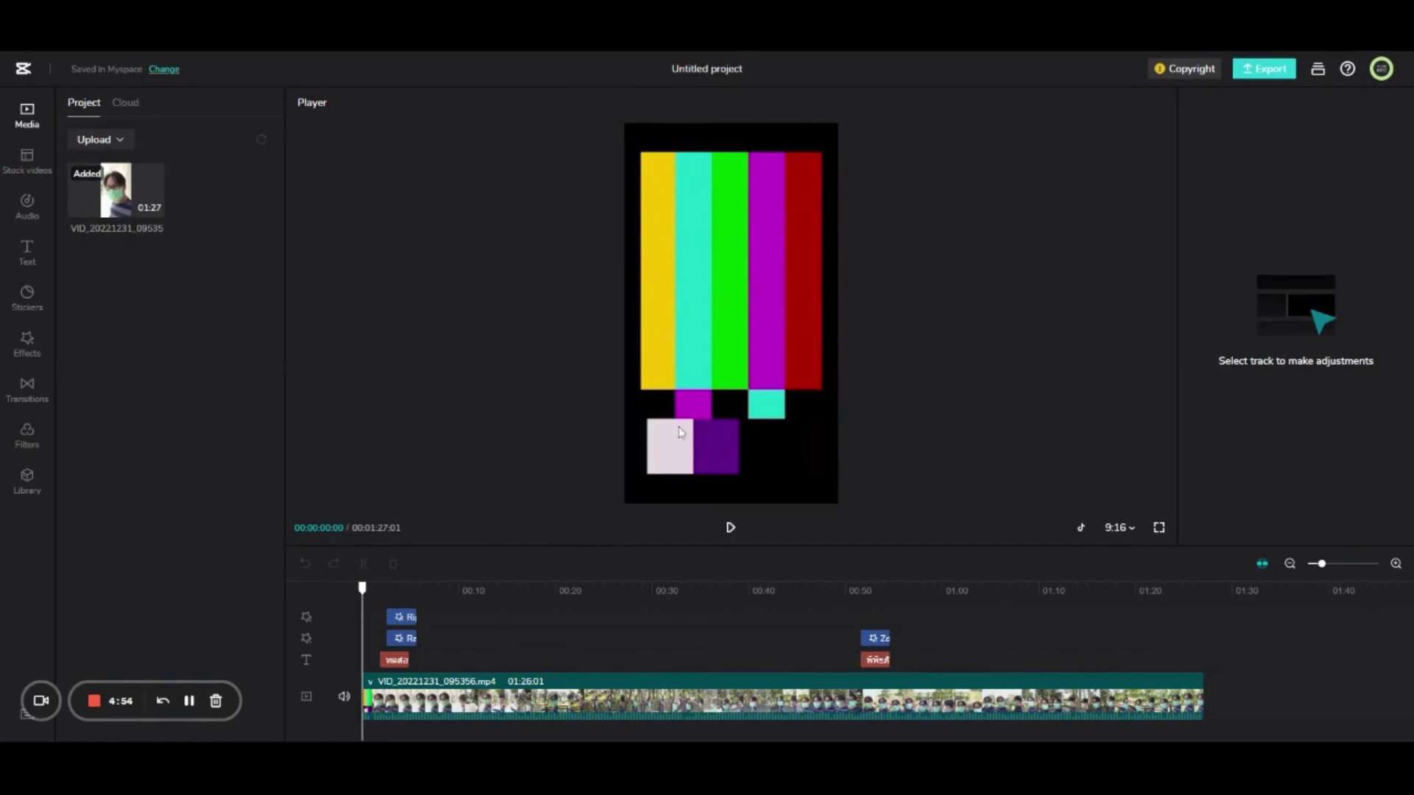
{"action": "left_click", "coordinate": [738, 533]}
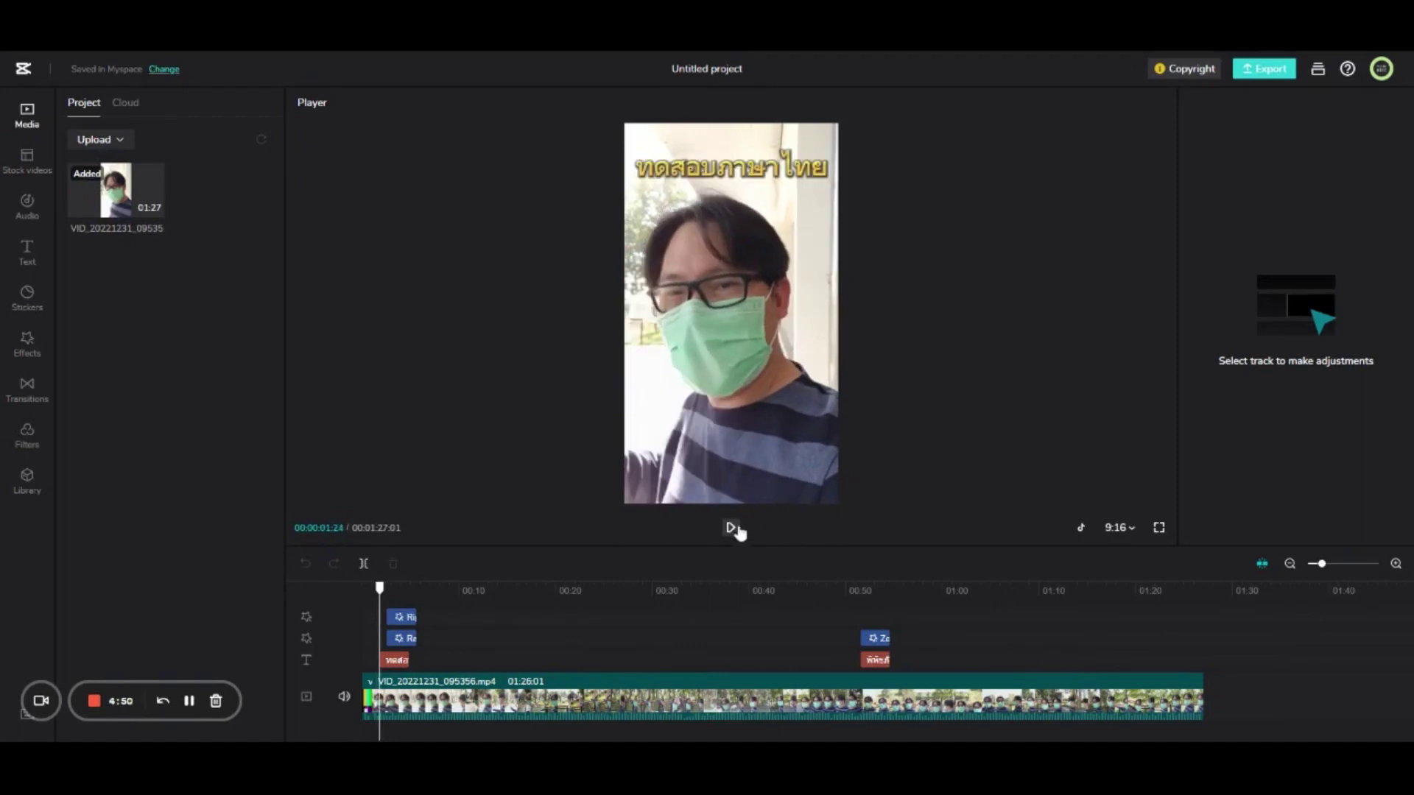
{"action": "left_click", "coordinate": [735, 531]}
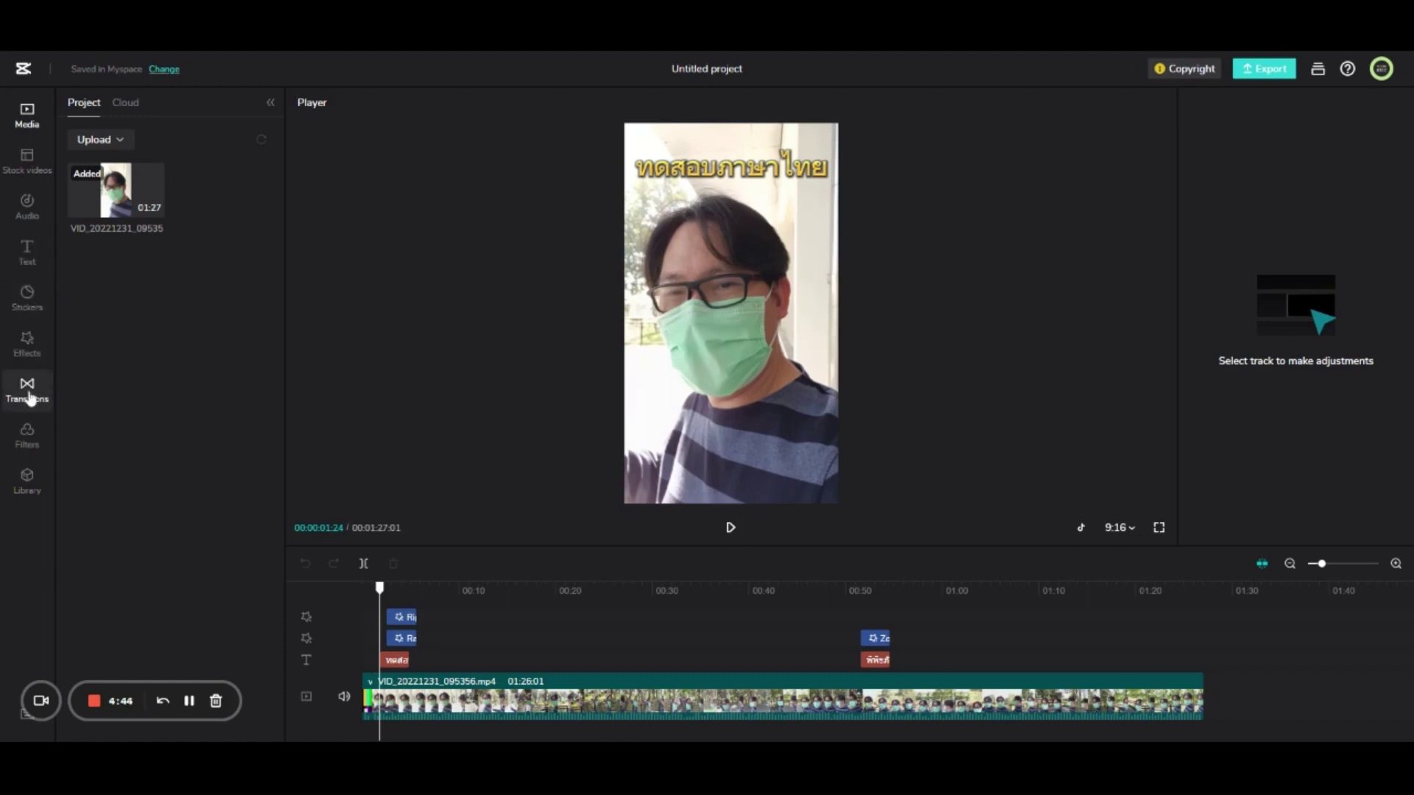
Look through the effects and stickers libraries and check the media stored in the Myspace cloud.
{"action": "left_click", "coordinate": [30, 341]}
{"action": "left_click", "coordinate": [33, 306]}
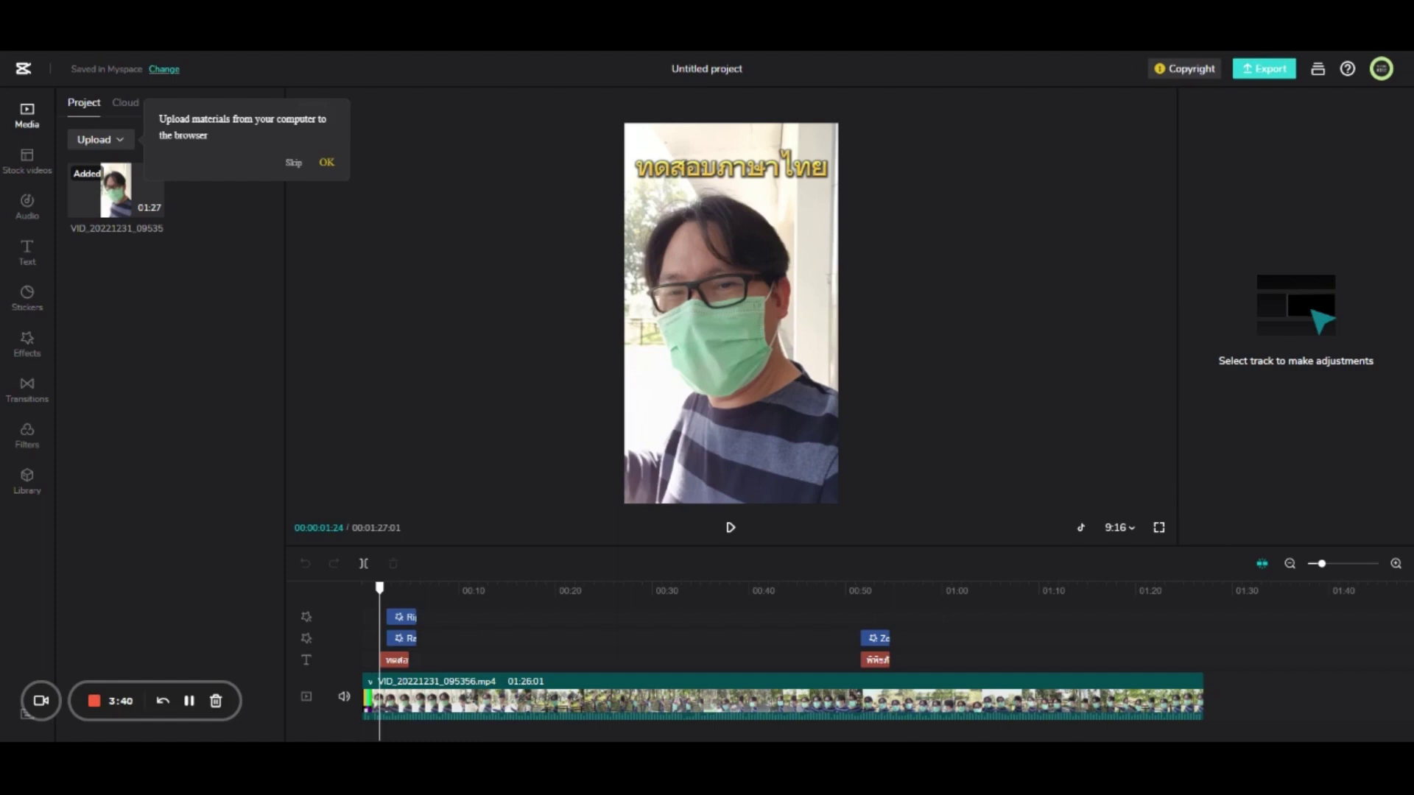
{"action": "left_click", "coordinate": [327, 163]}
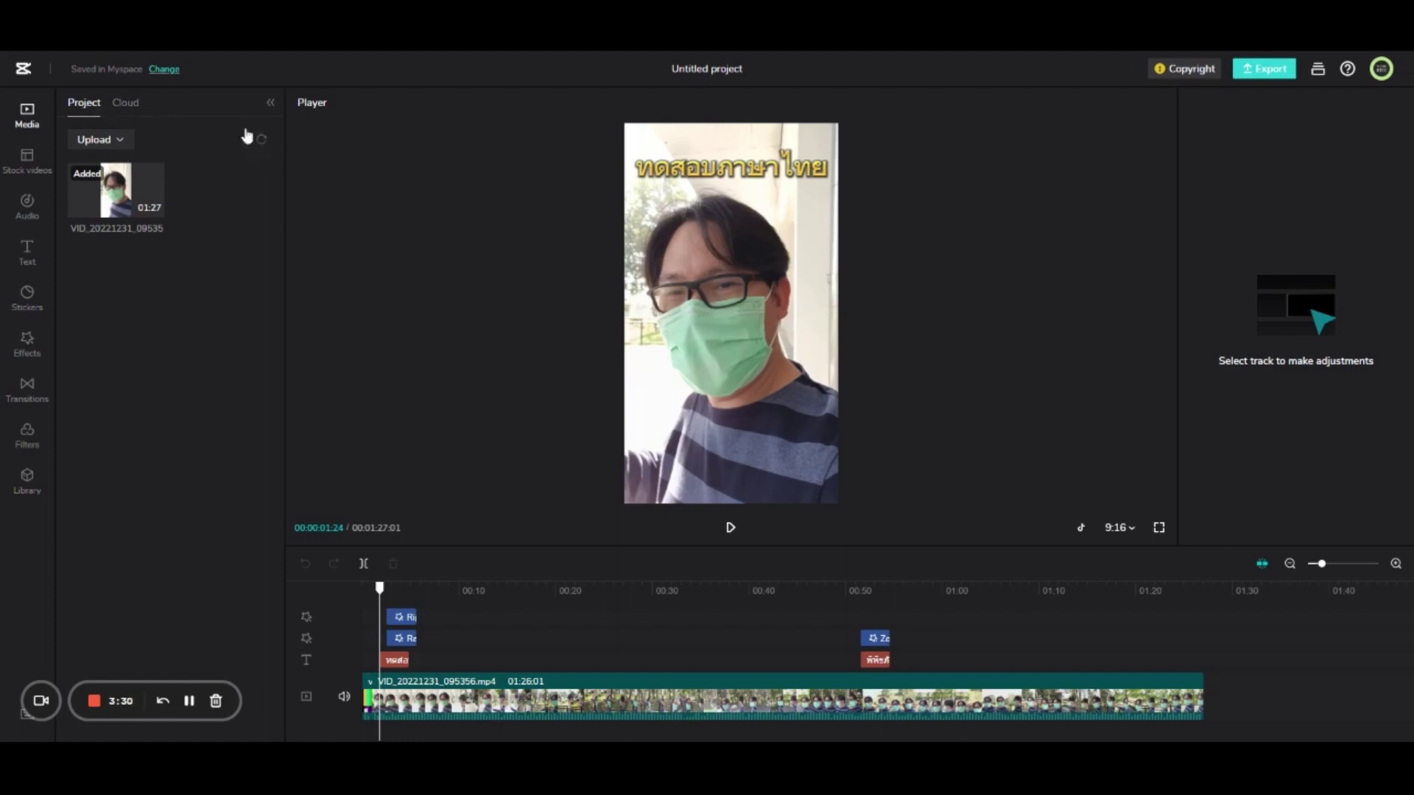
{"action": "left_click", "coordinate": [127, 104]}
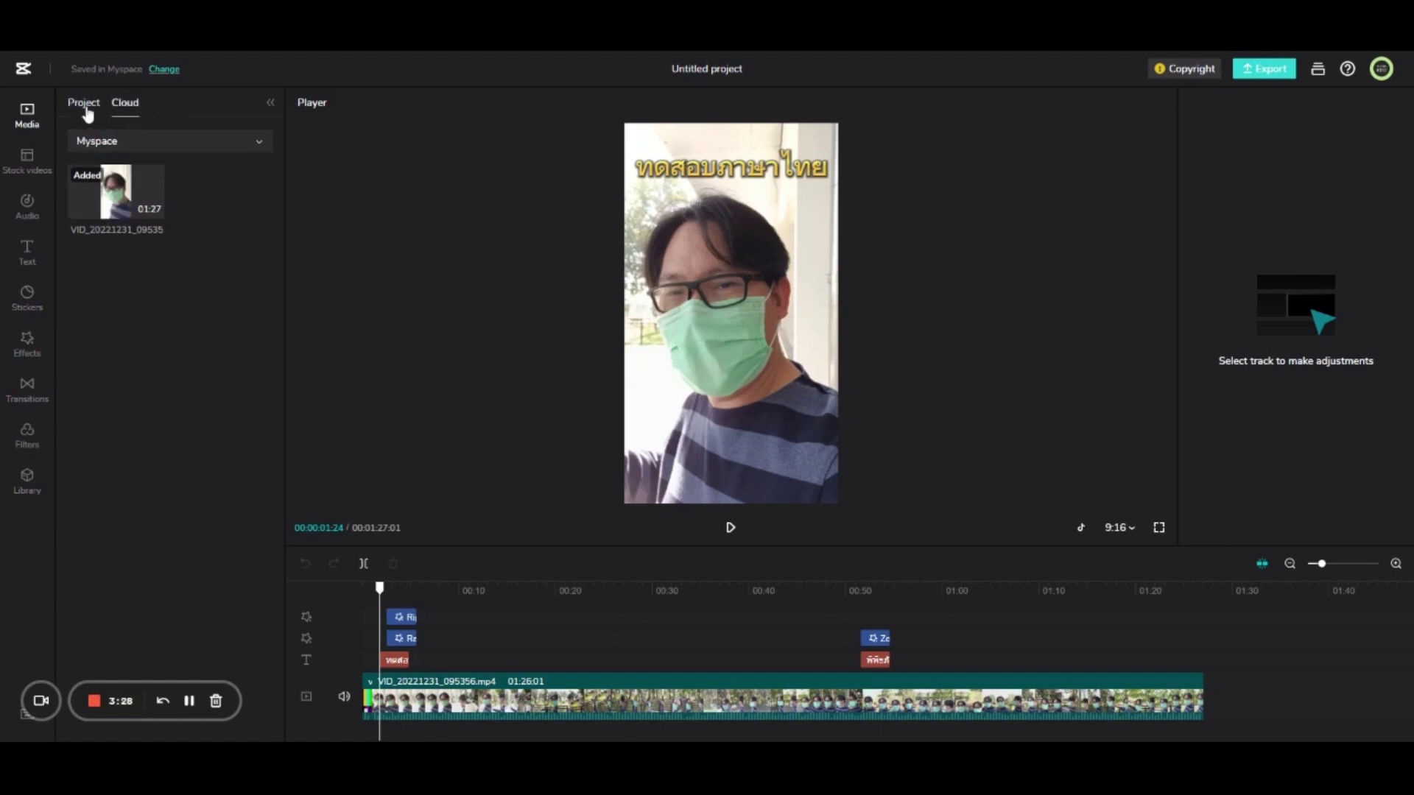
{"action": "left_click", "coordinate": [157, 148]}
{"action": "left_click", "coordinate": [175, 157]}
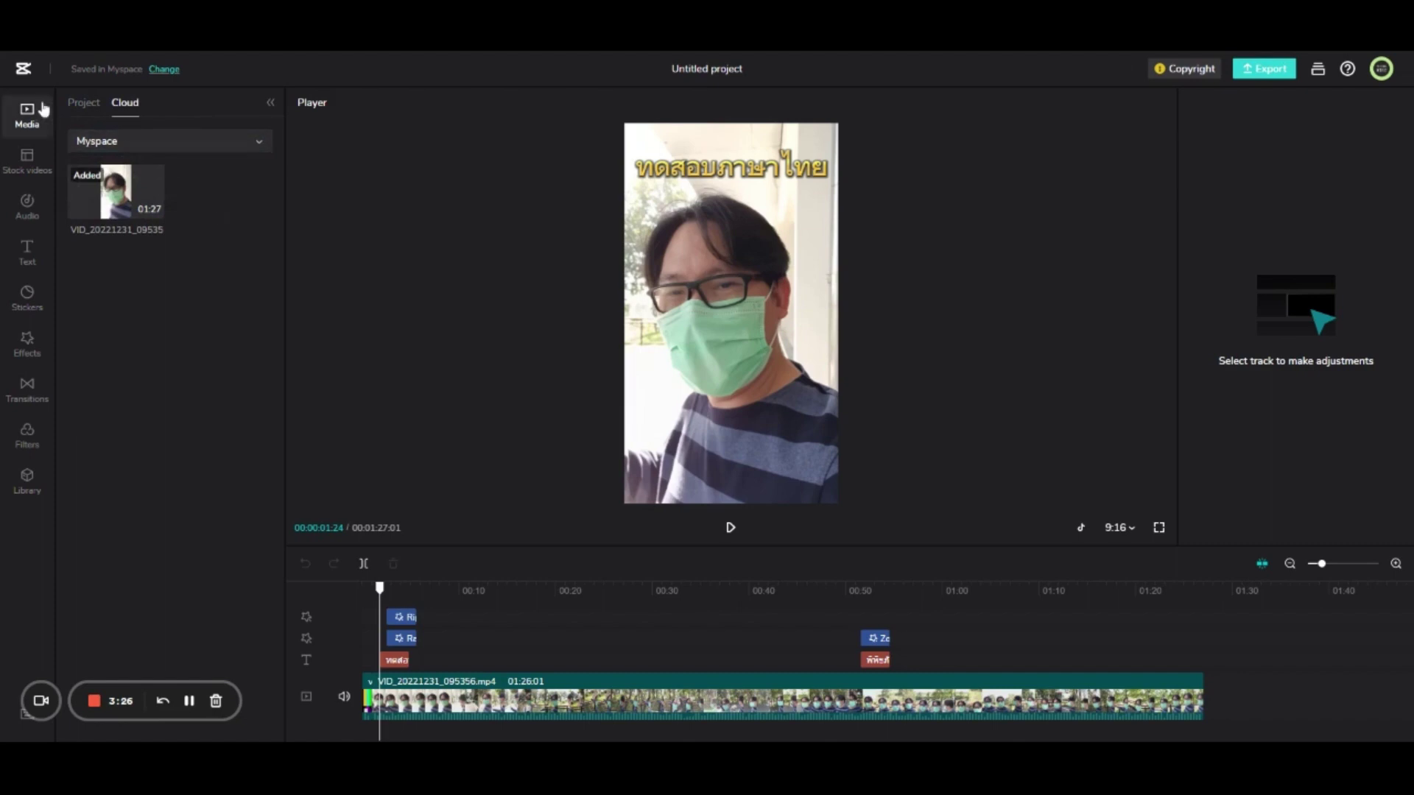
Upload the video VID_20200613_11214 from the local computer to the project's media.
{"action": "left_click", "coordinate": [84, 103]}
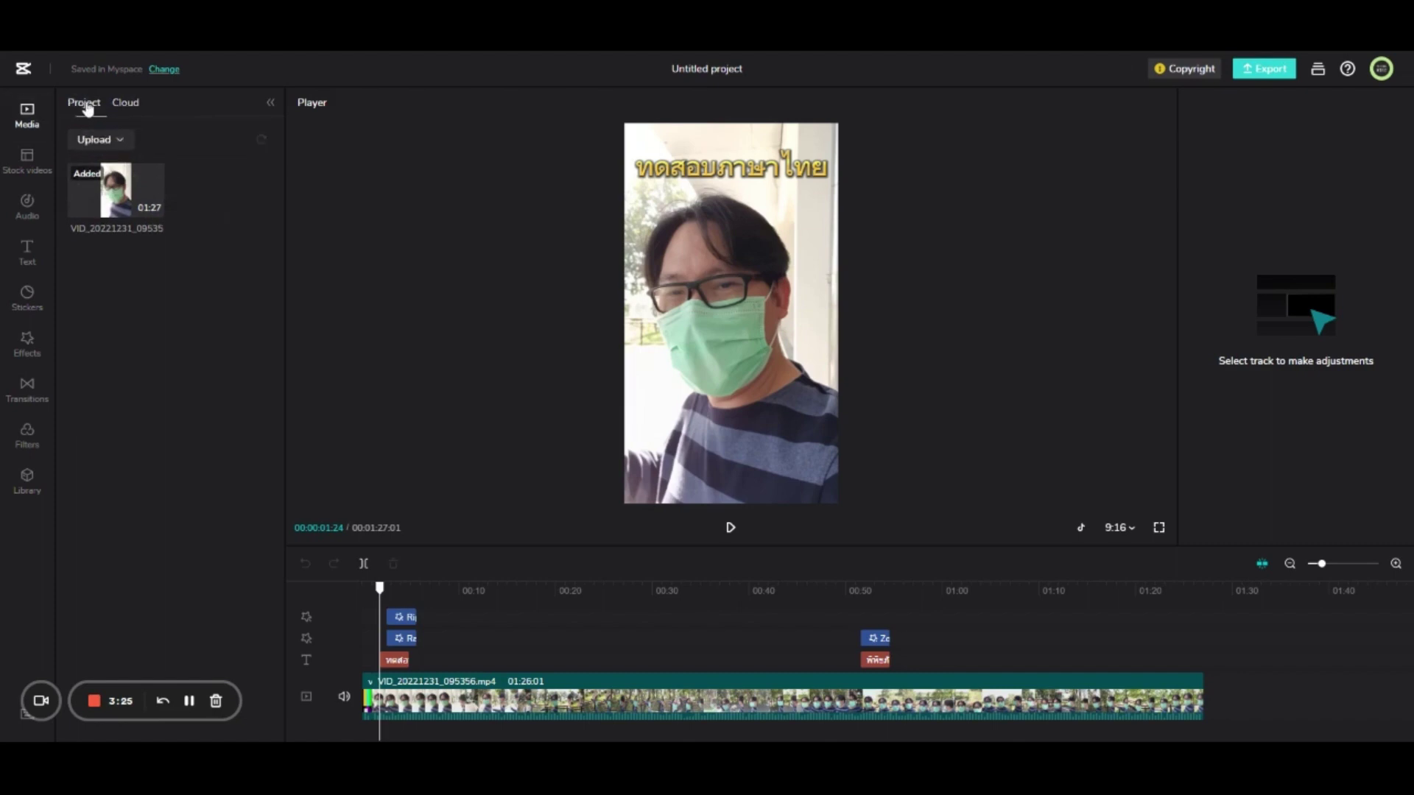
{"action": "left_click", "coordinate": [118, 147]}
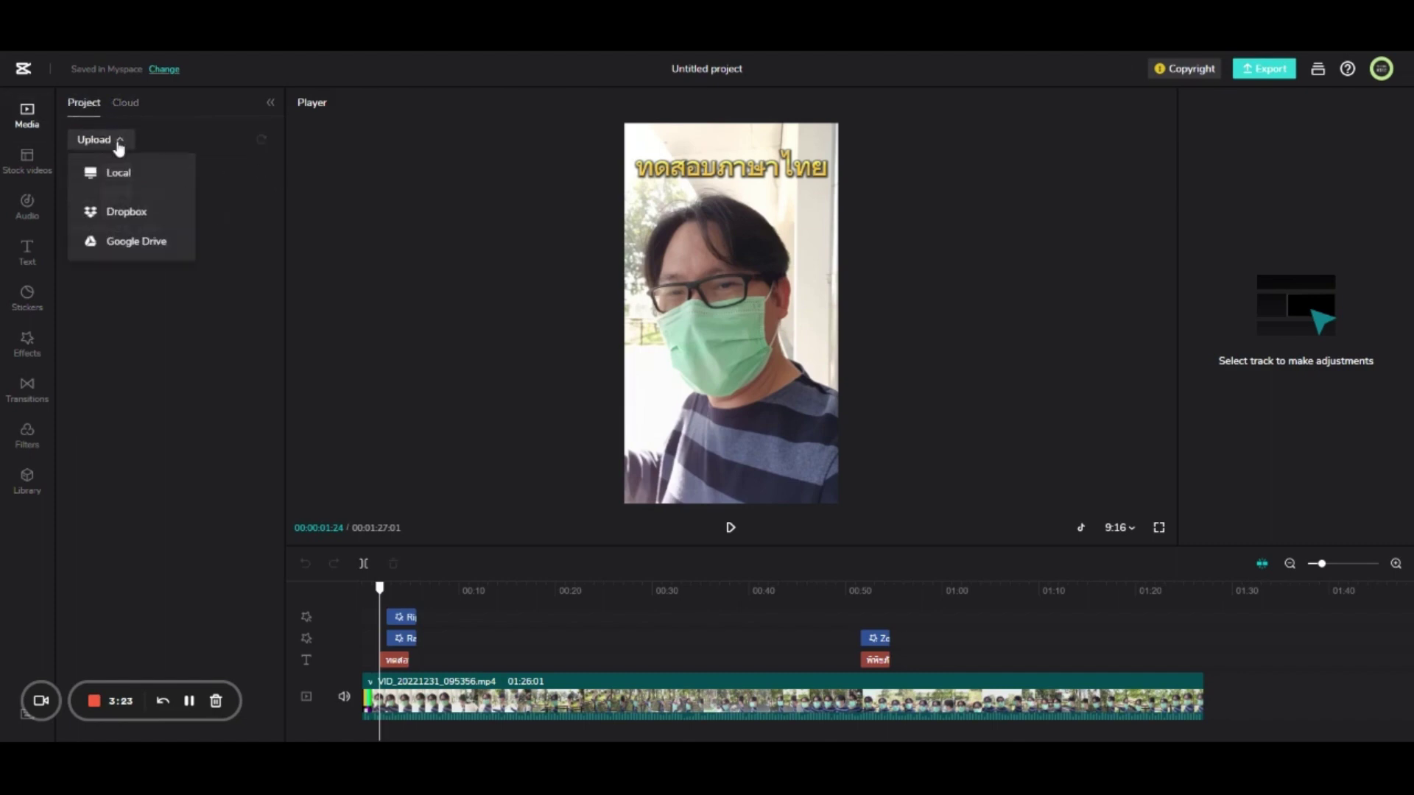
{"action": "left_click", "coordinate": [130, 184]}
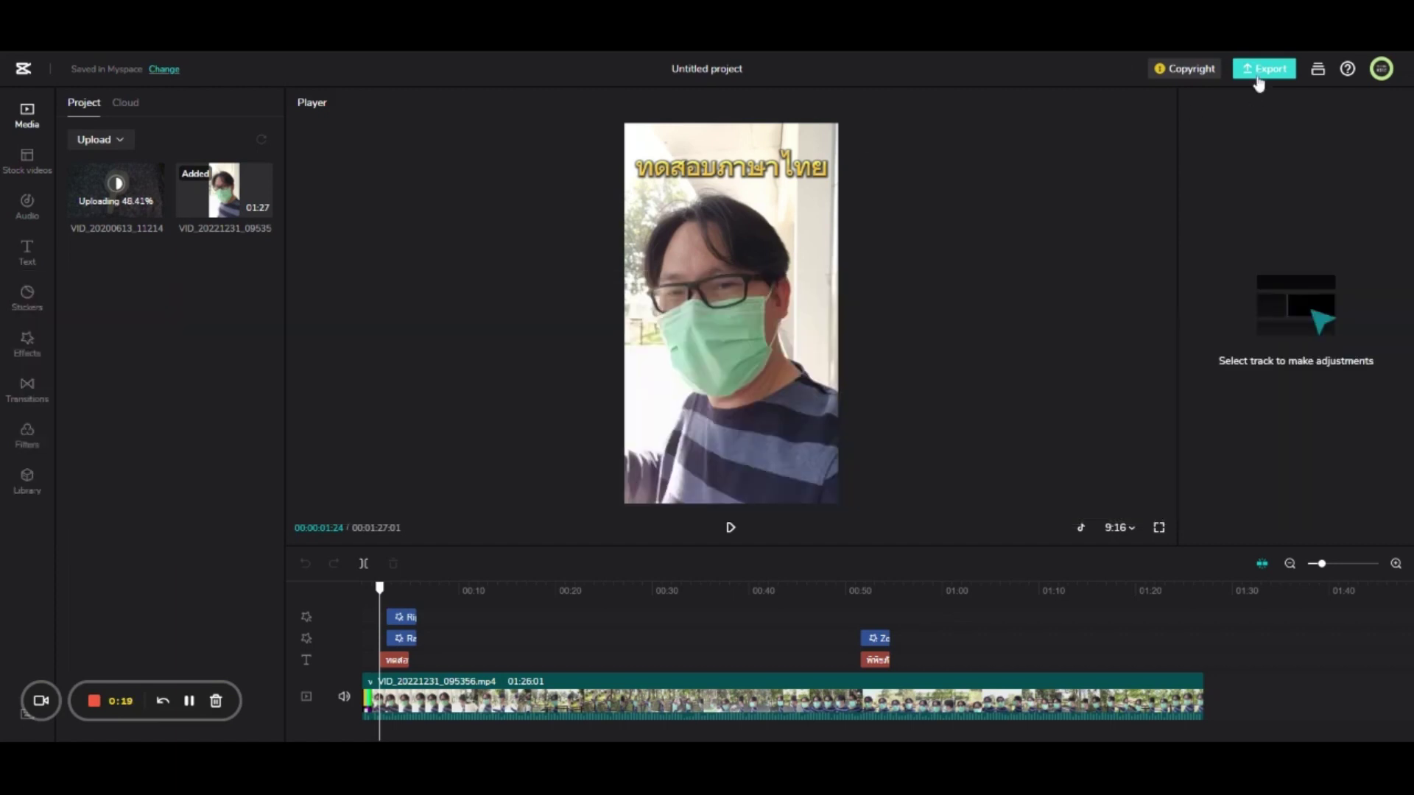
Export the video at 1080p resolution to Myspace, keeping the suggested file name.
{"action": "left_click", "coordinate": [1262, 70]}
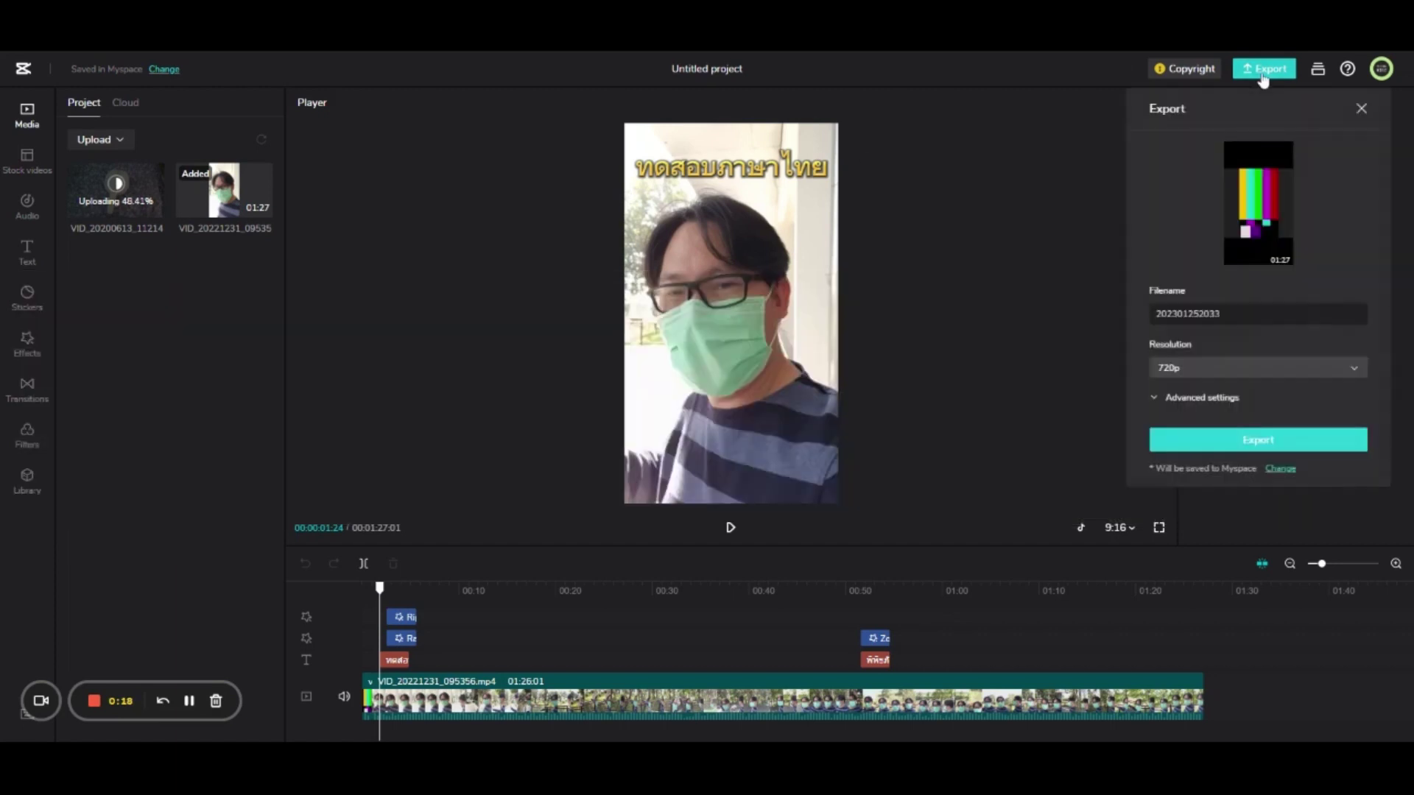
{"action": "left_click", "coordinate": [1240, 368]}
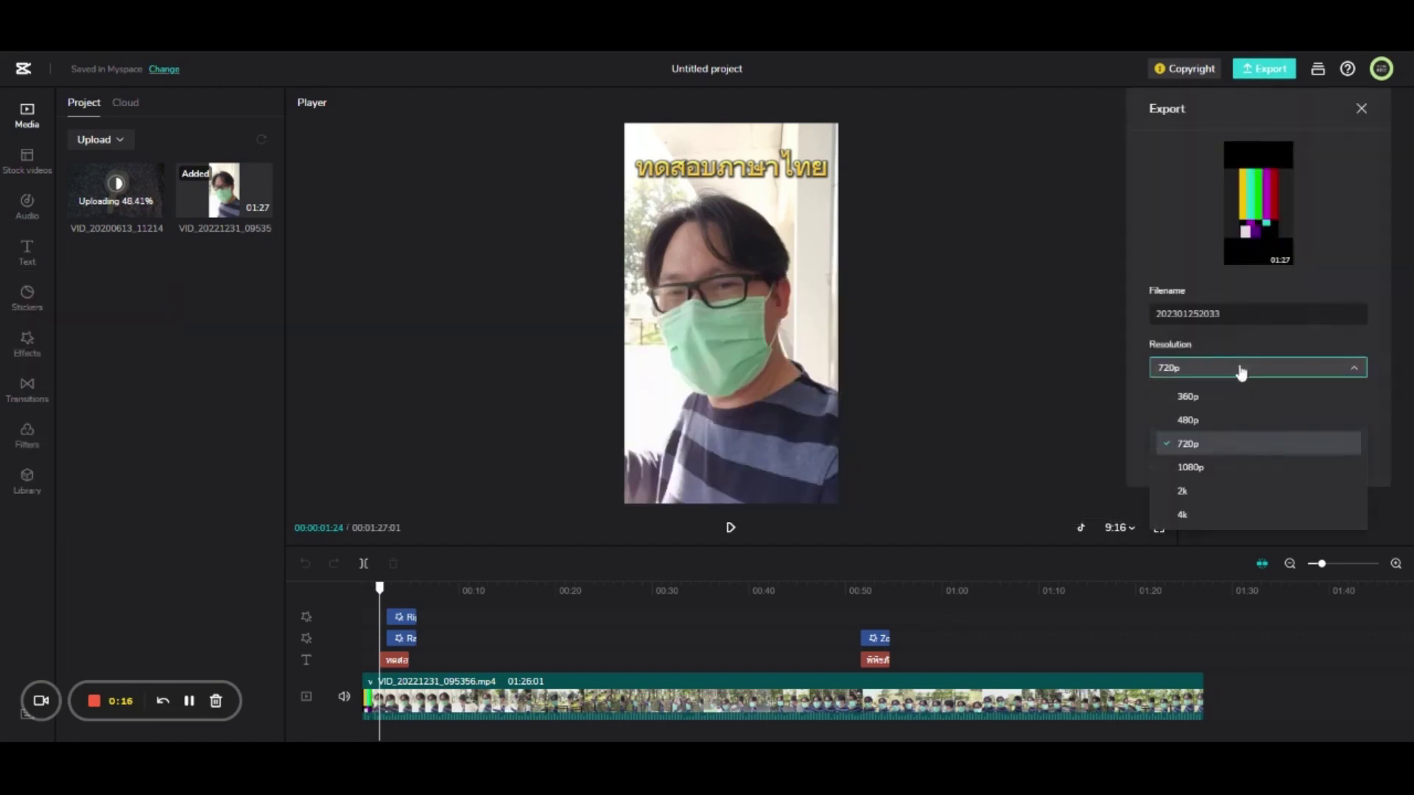
{"action": "left_click", "coordinate": [1186, 471]}
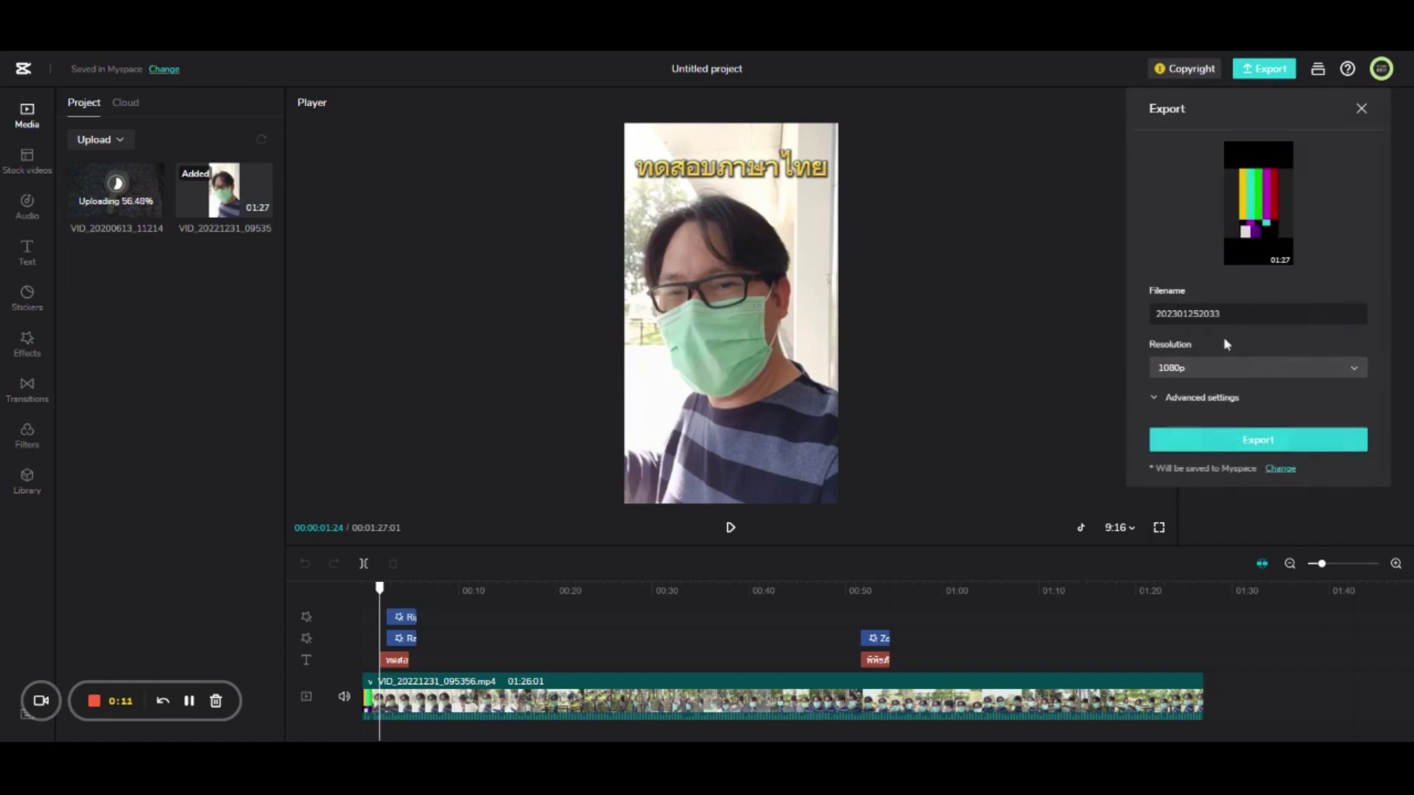
{"action": "left_click", "coordinate": [1247, 449]}
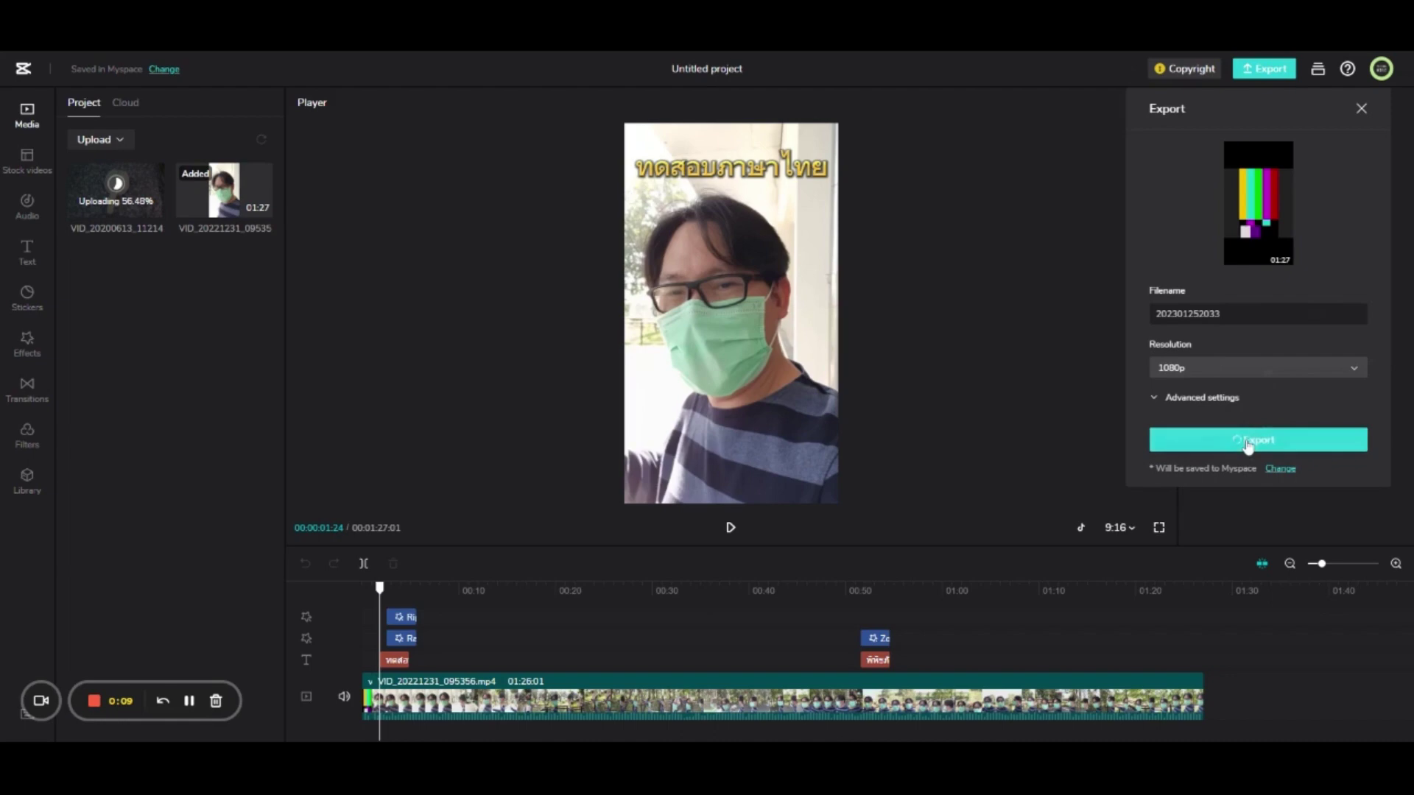